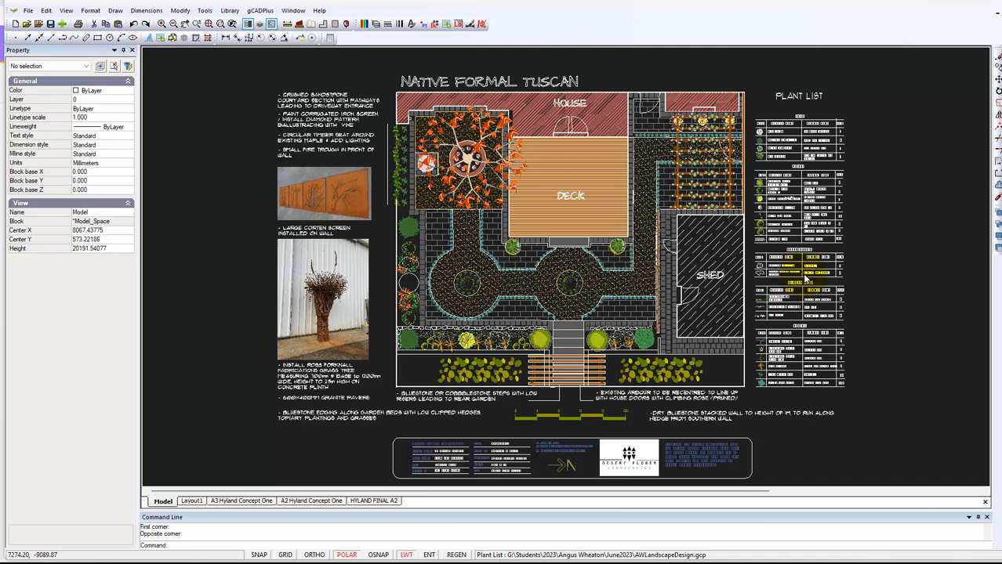
Step: Examine the plant list tables beside the garden plan, including the name entries in the New Zealand Rock Lily row
scroll(805, 276, "up", 3)
middle_click_drag(825, 222, 797, 283)
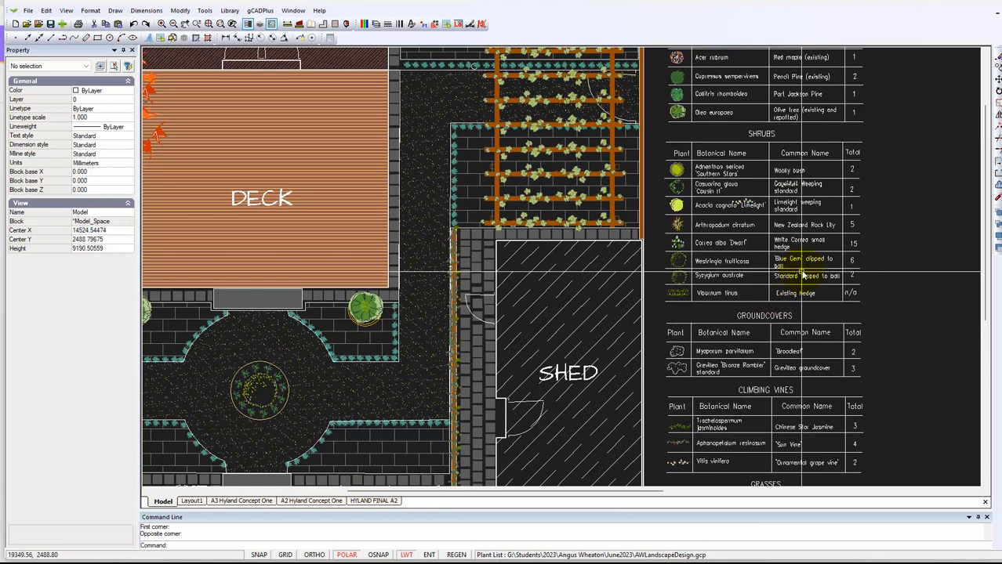
left_click(737, 225)
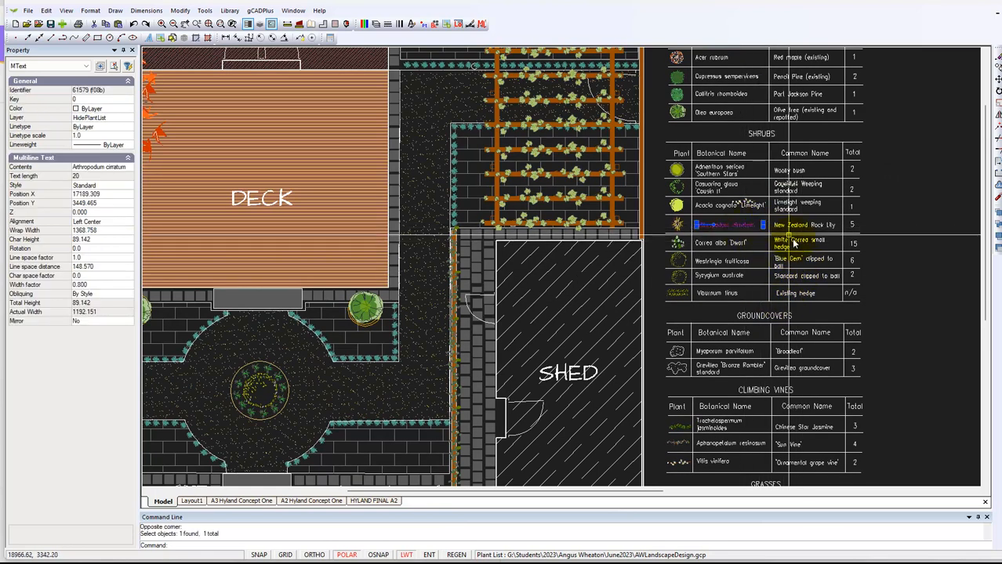
key("Escape")
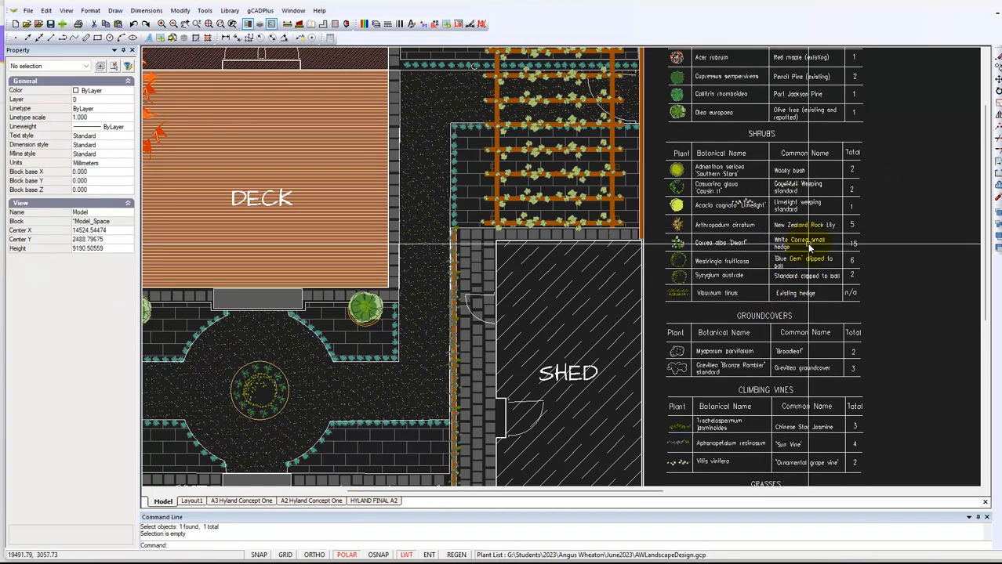
left_click(801, 228)
key("Escape")
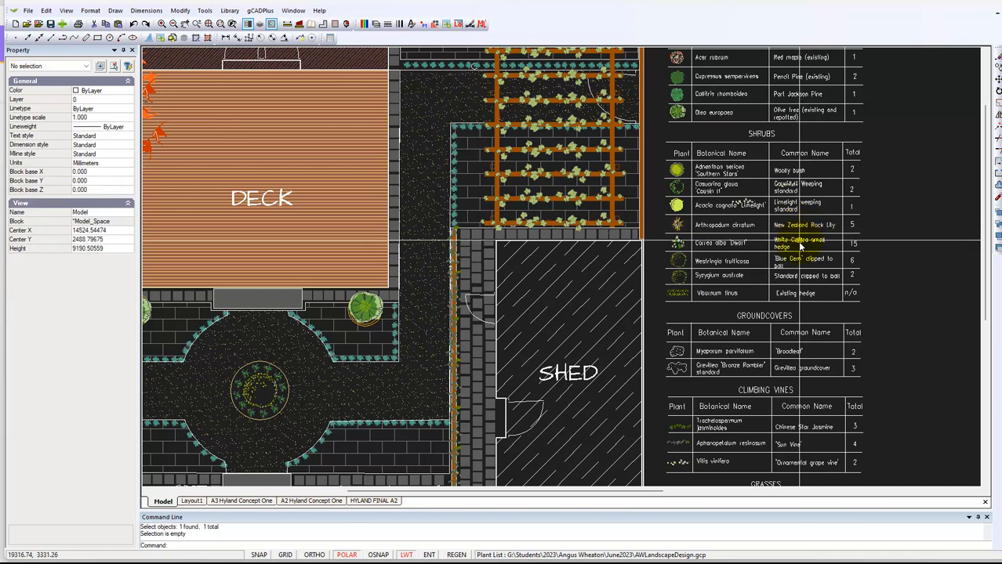
scroll(737, 244, "down", 1)
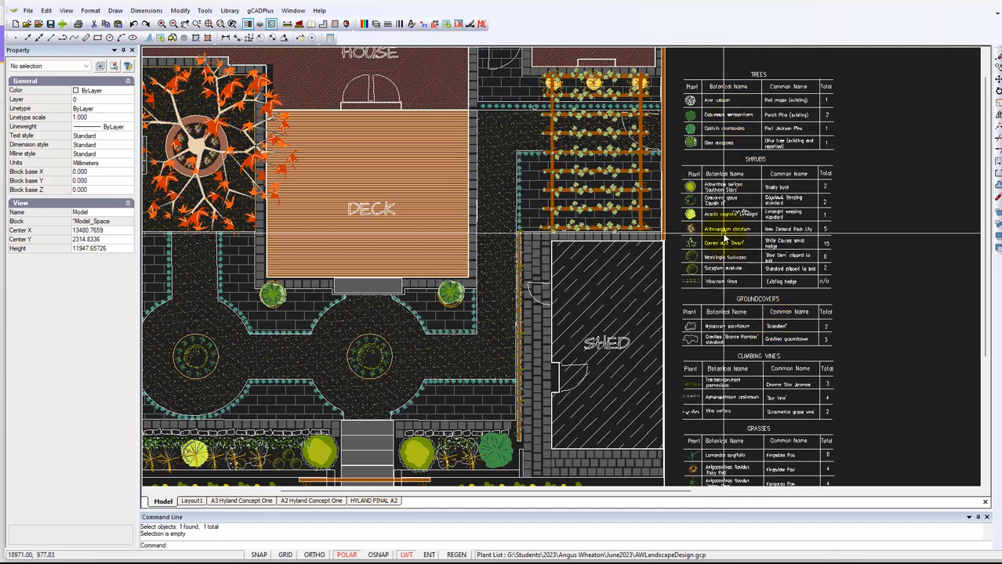
scroll(712, 116, "up", 2)
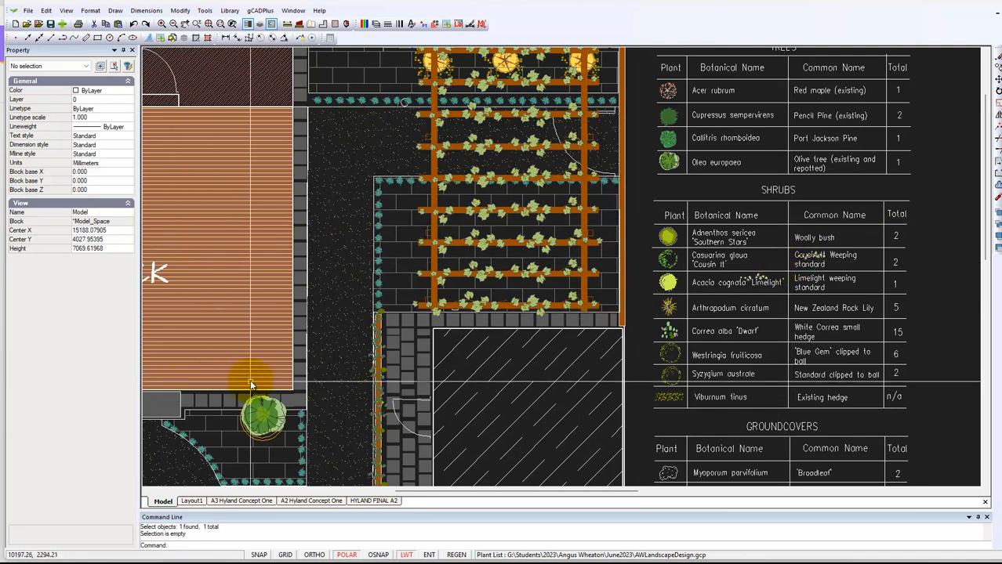
scroll(761, 308, "down", 1)
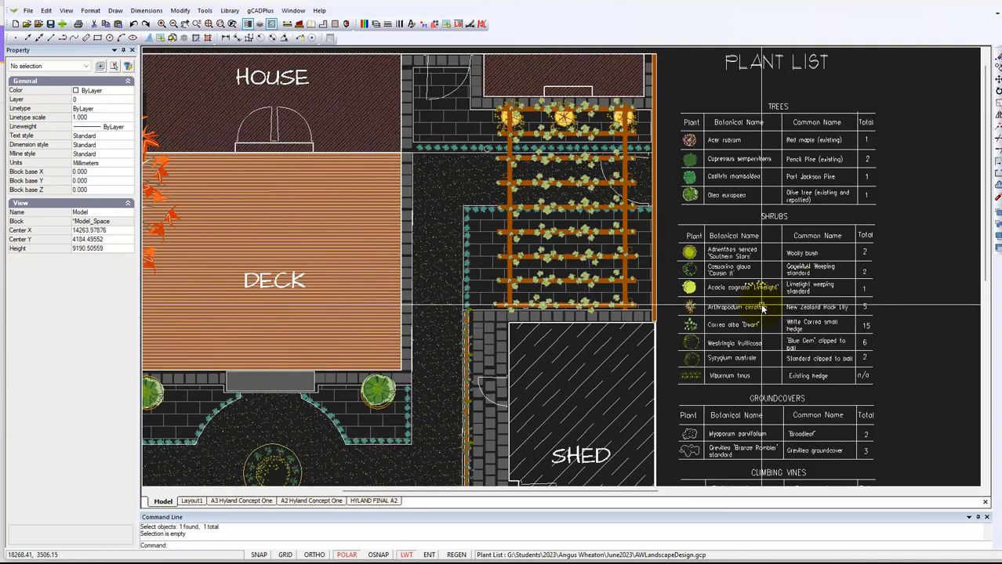
scroll(755, 286, "down", 1)
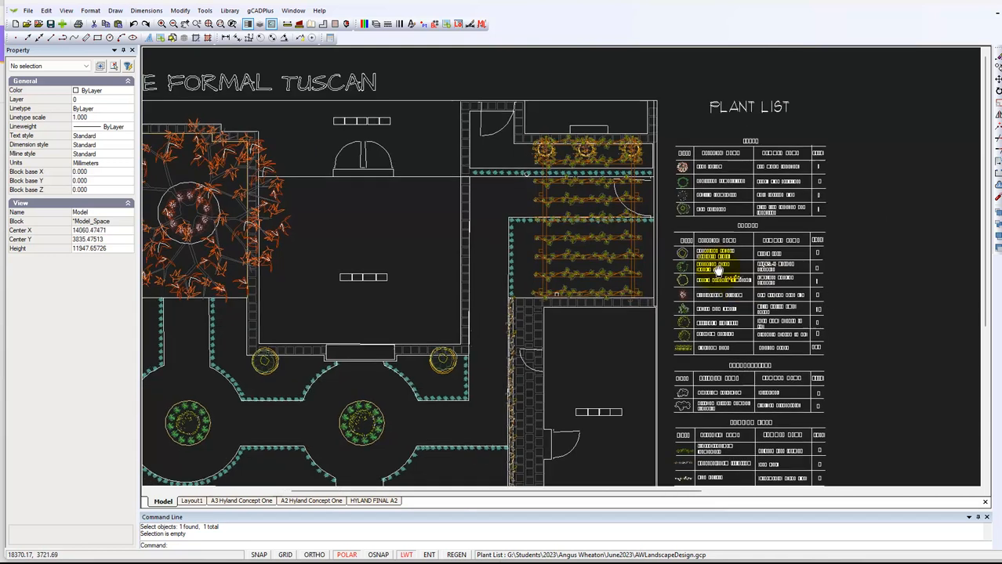
scroll(742, 288, "up", 1)
scroll(692, 259, "down", 1)
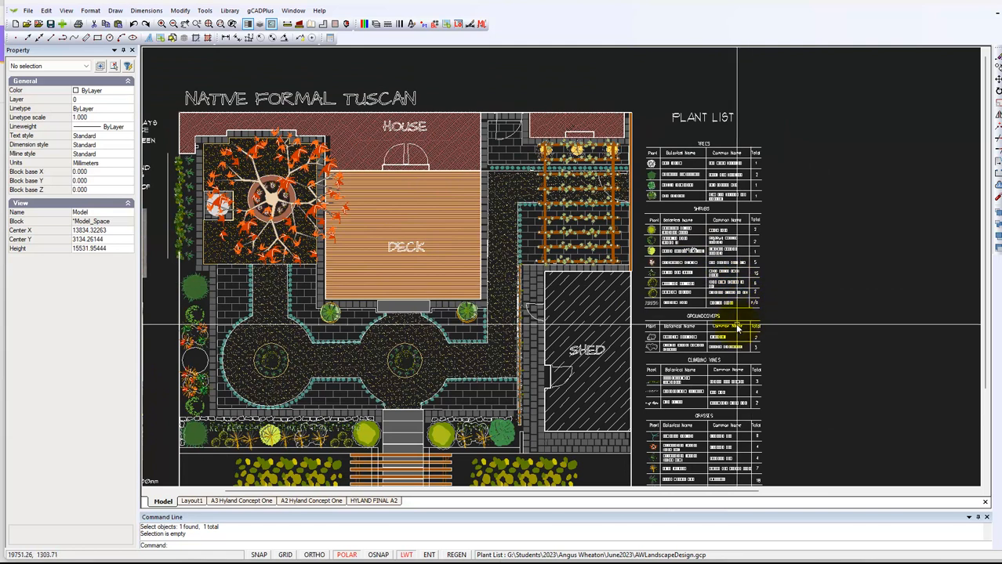
scroll(705, 247, "up", 1)
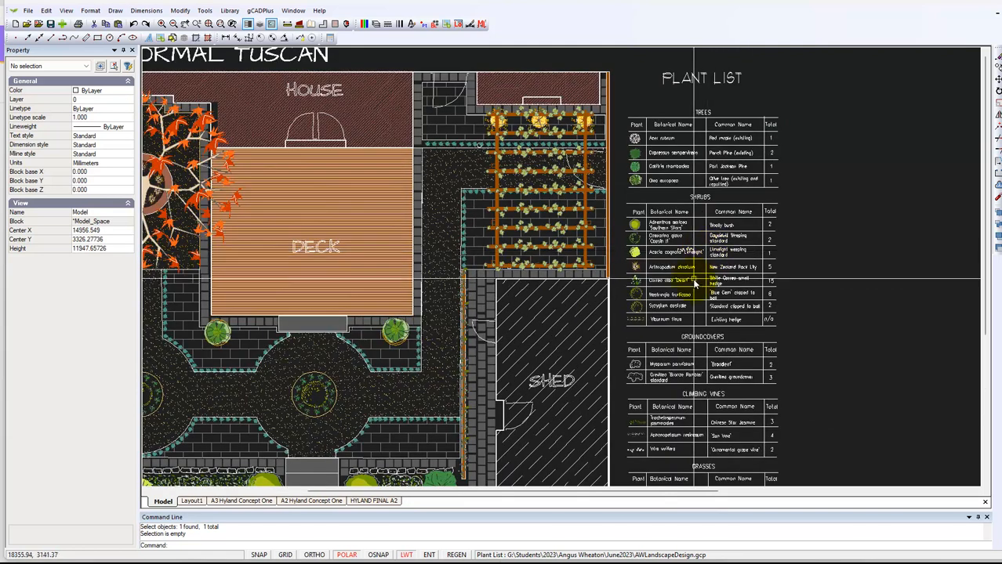
Step: Inspect the vine symbol overlapping the Acacia cognata 'Limelight' row in the shrubs table and review its properties
scroll(706, 251, "up", 1)
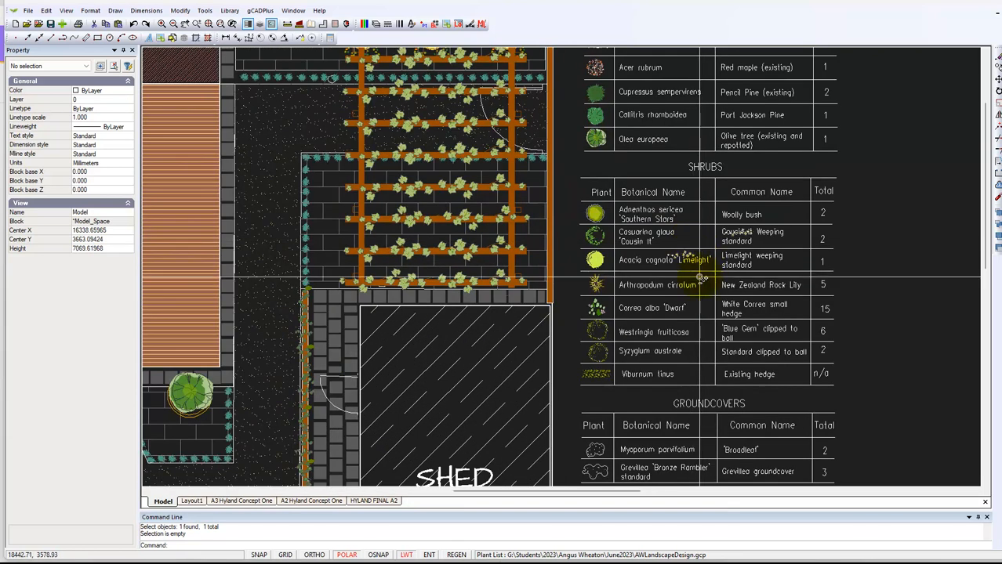
scroll(690, 330, "up", 2)
scroll(699, 248, "up", 2)
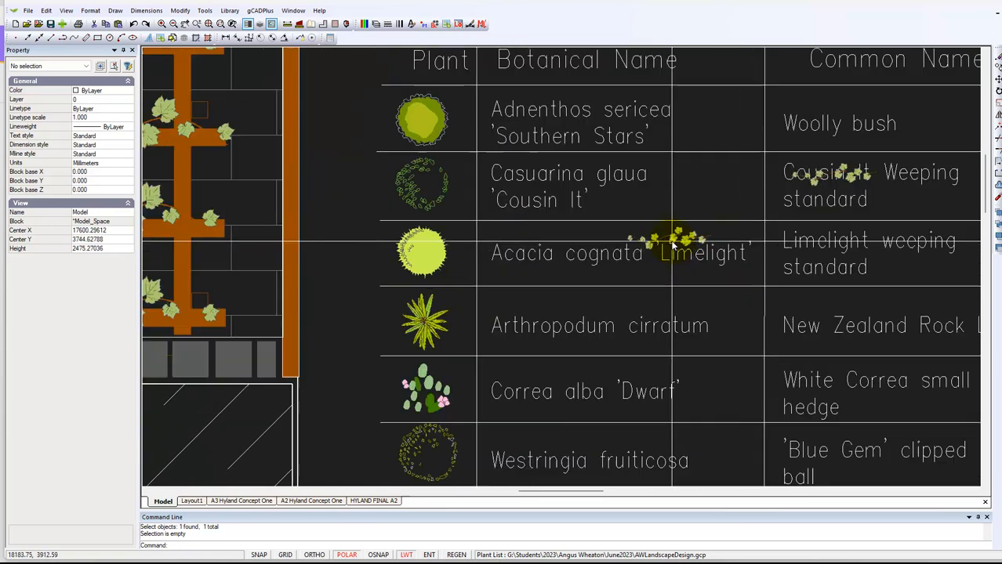
left_click(699, 244)
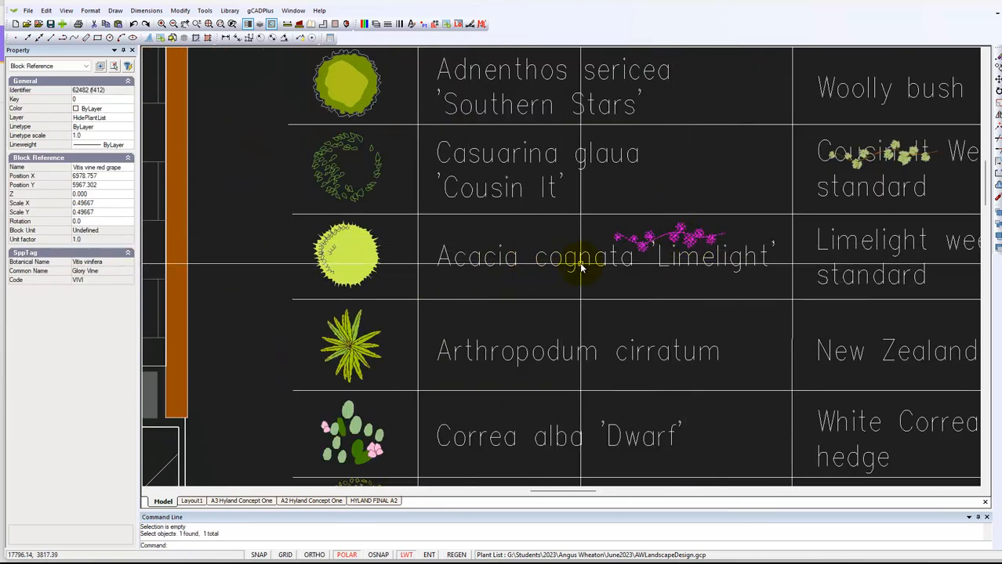
key("Escape")
scroll(645, 289, "down", 2)
scroll(645, 288, "down", 2)
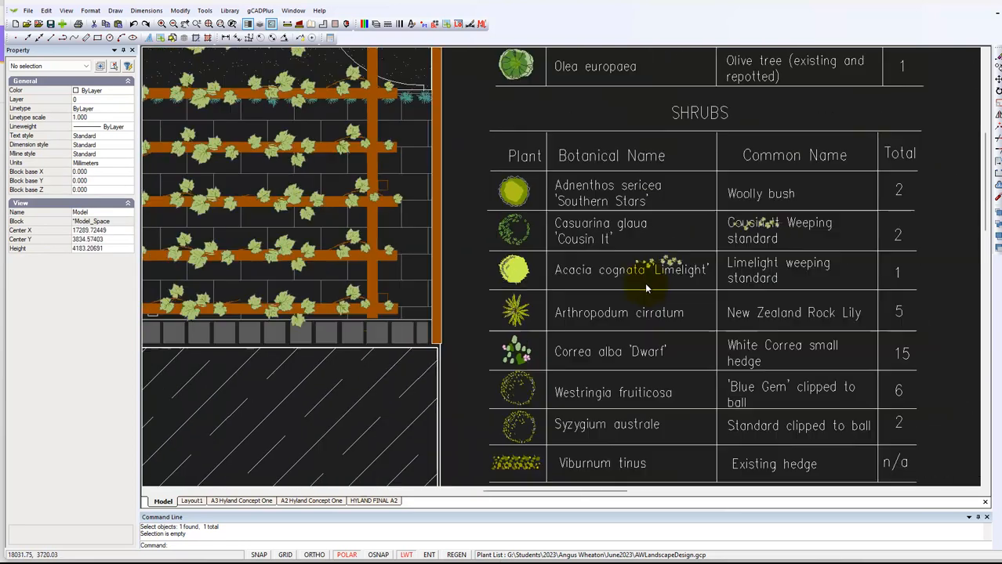
scroll(692, 268, "down", 2)
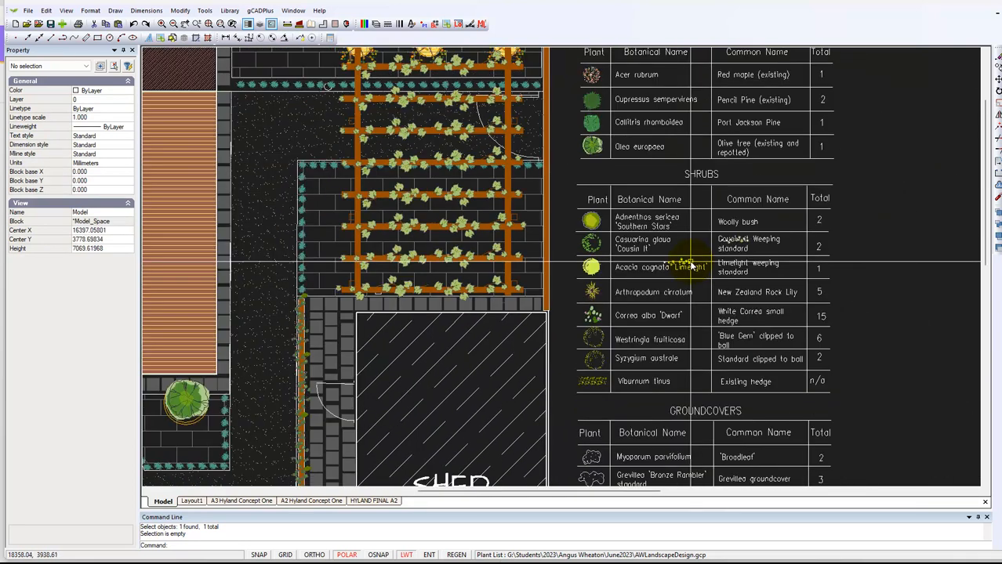
scroll(692, 267, "down", 1)
scroll(692, 267, "down", 2)
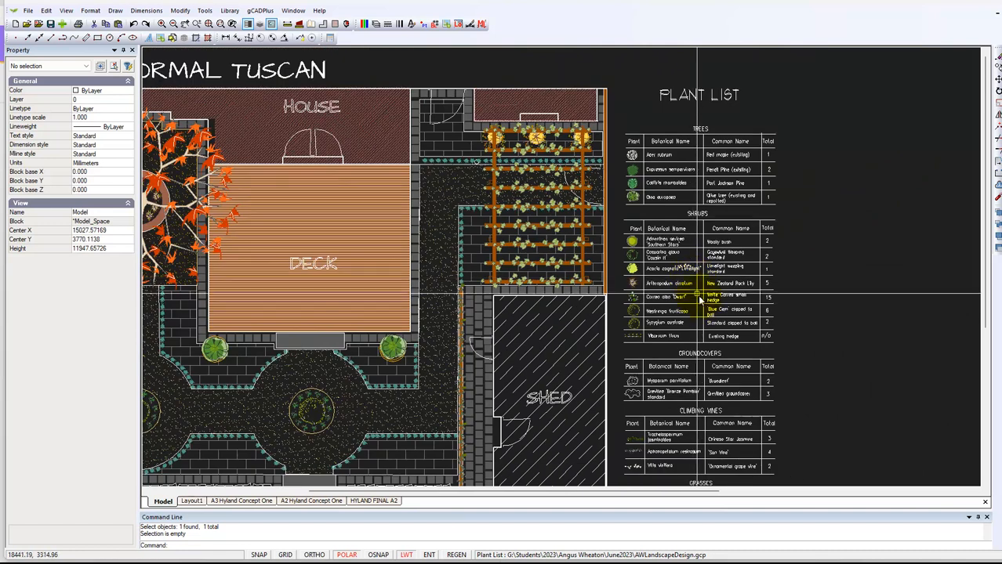
middle_click_drag(692, 268, 672, 251)
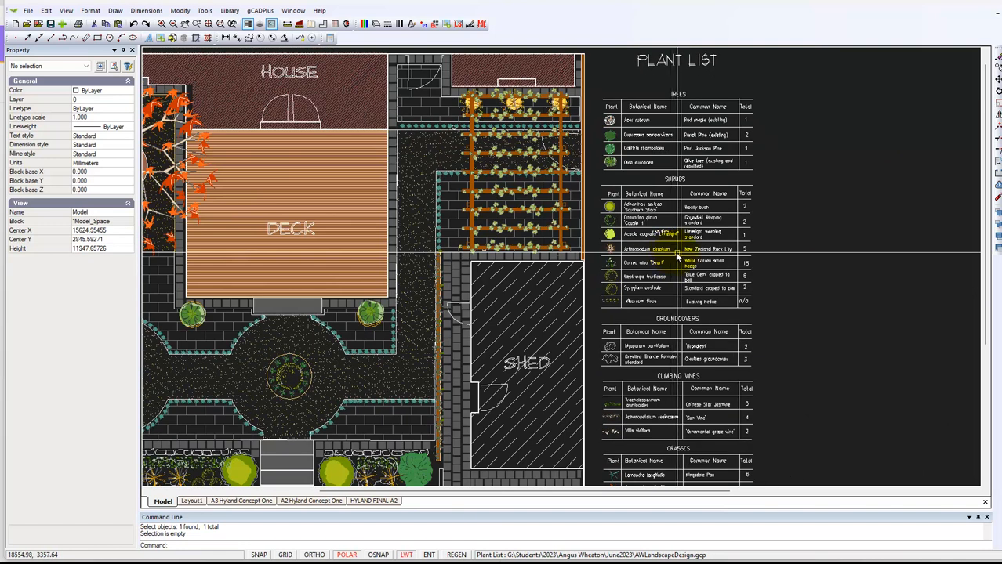
Step: Start a custom-content plant schedule that includes the plant symbol and type but no red circle markers
left_click(259, 10)
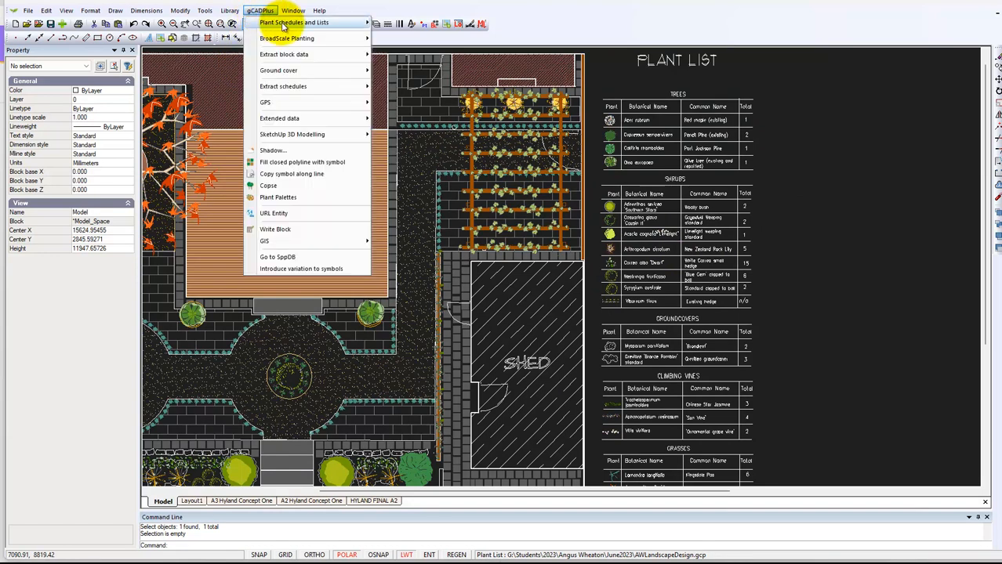
mouse_move(341, 27)
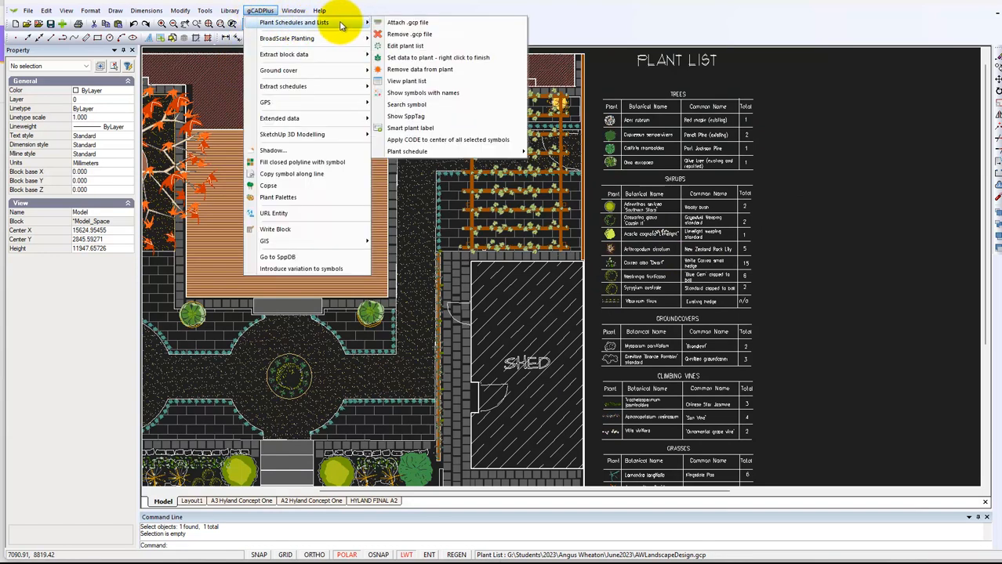
mouse_move(462, 155)
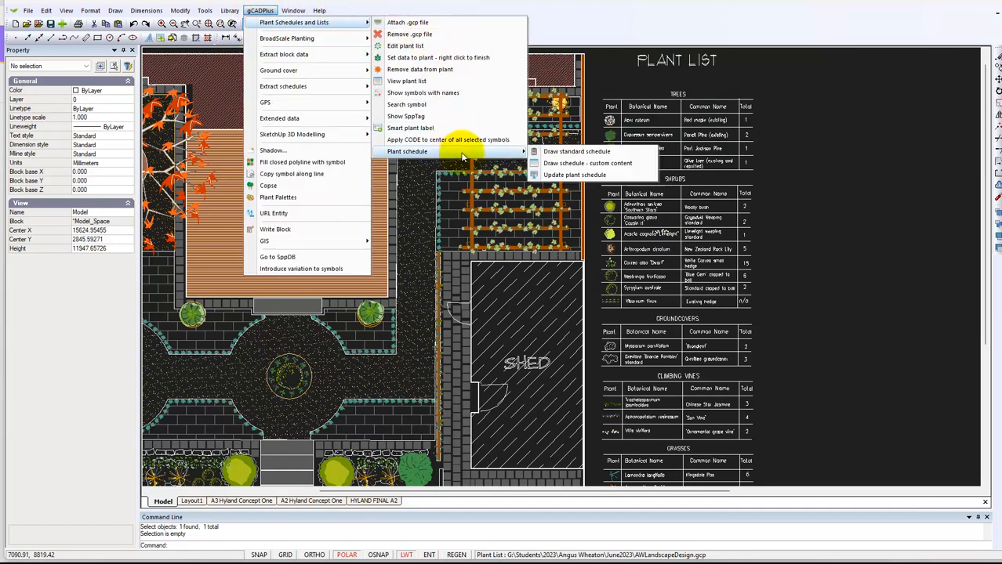
left_click(573, 165)
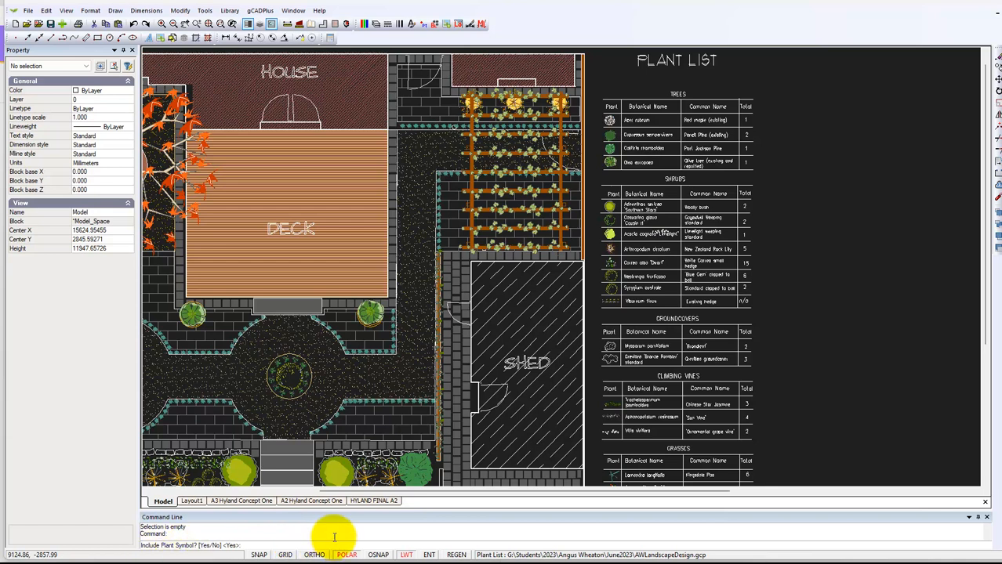
key("Return")
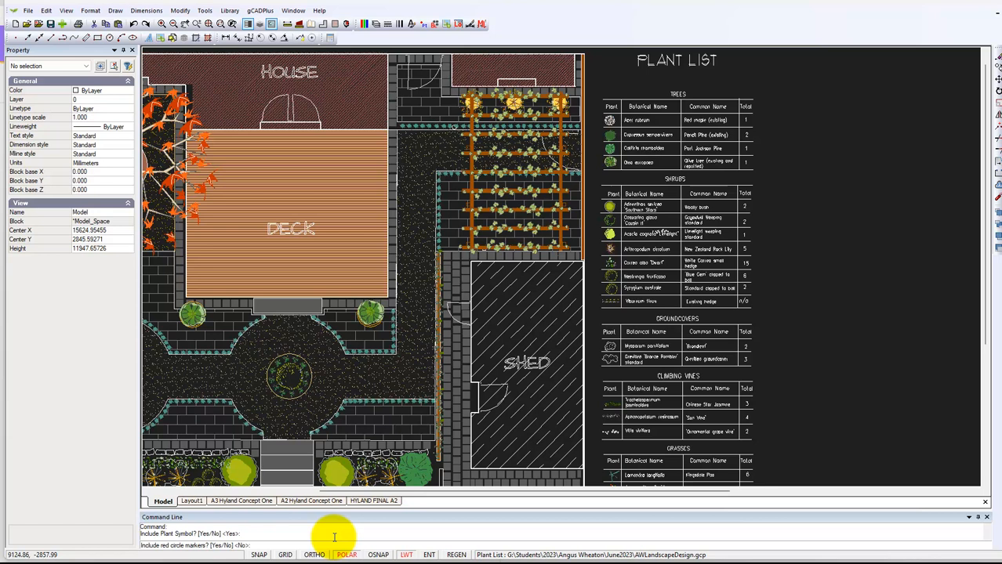
key("Return")
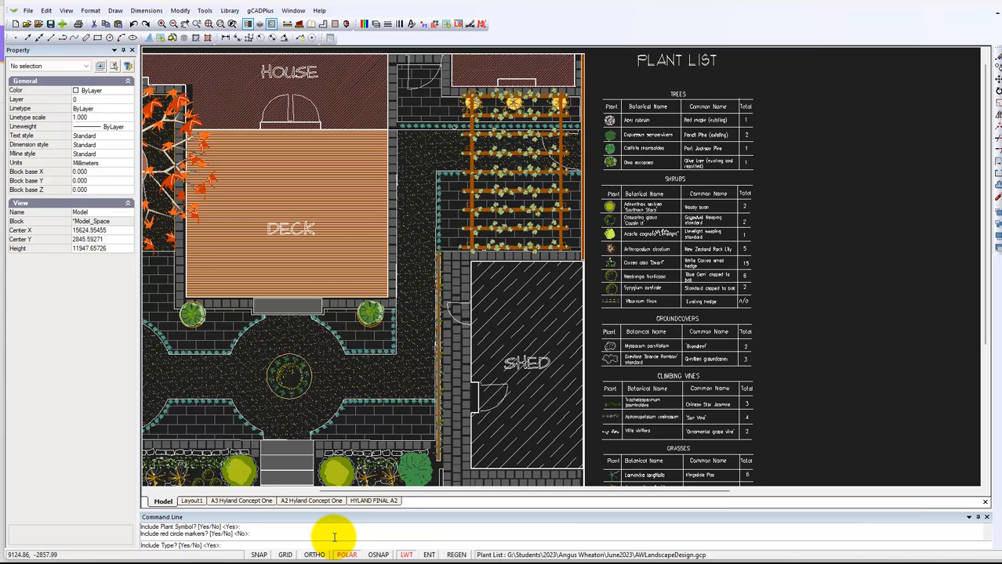
key("Return")
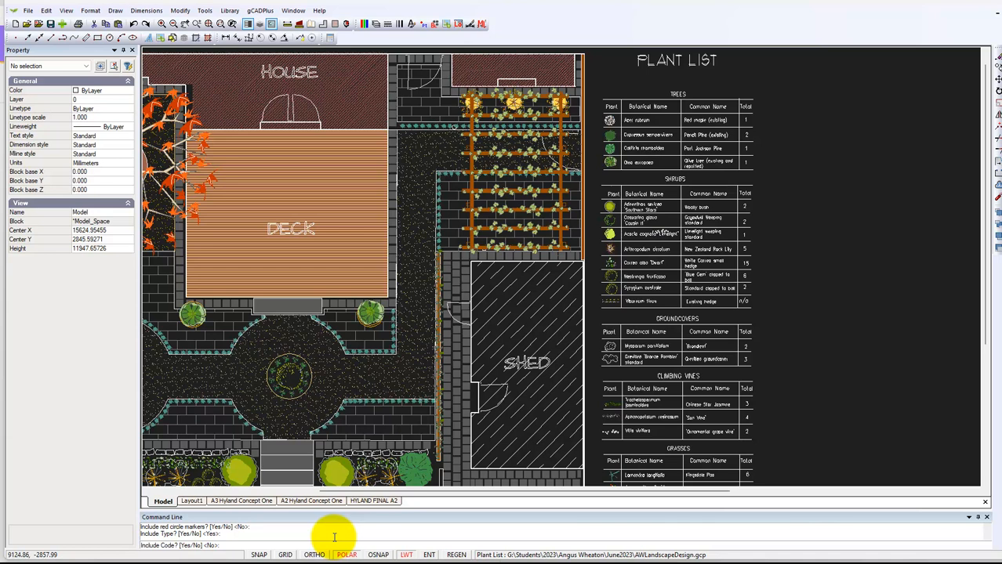
Step: Exclude code and pot size, include botanical and common names in separate columns, and set text height to 100 with object snap on
key("Return")
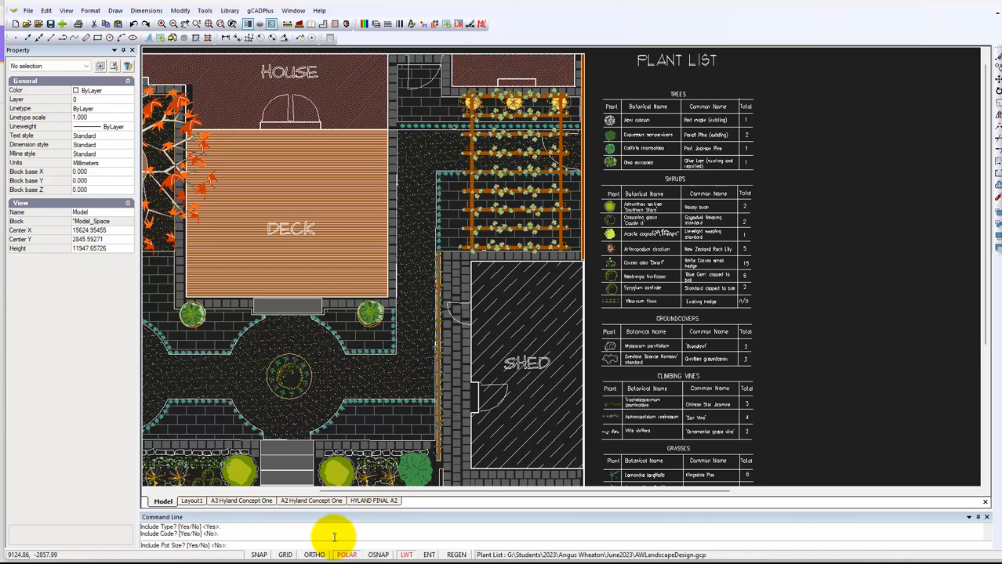
key("Return")
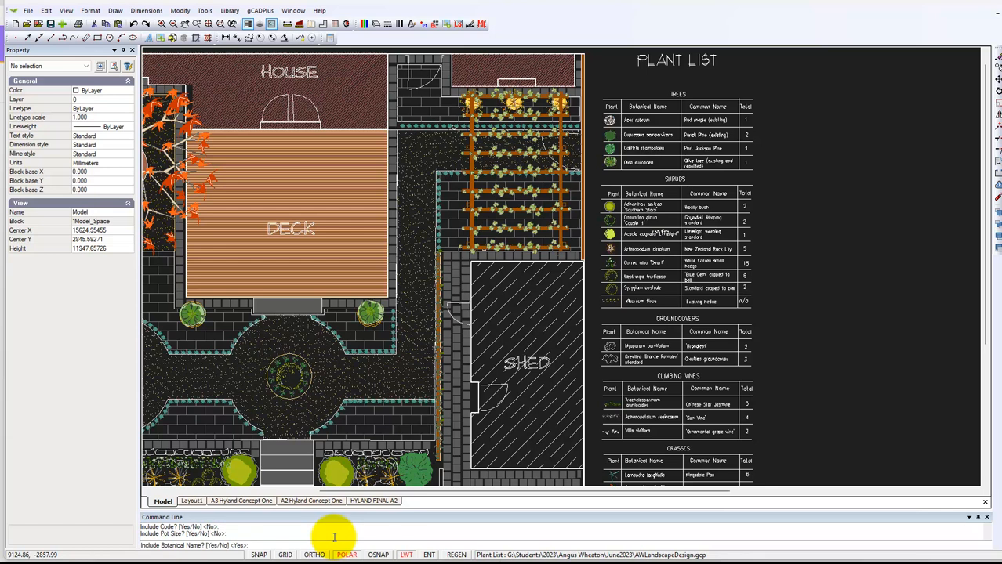
key("Return")
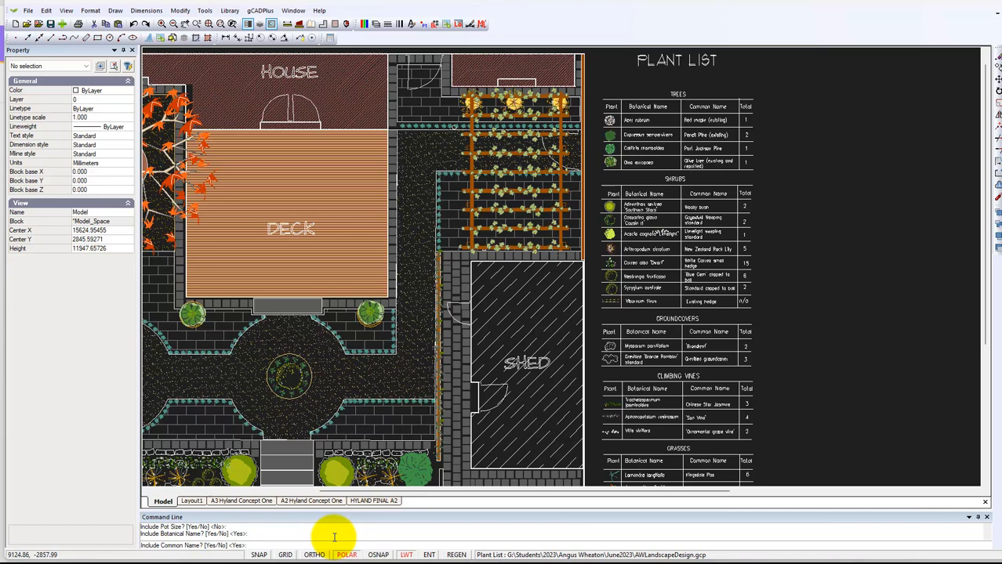
key("Return")
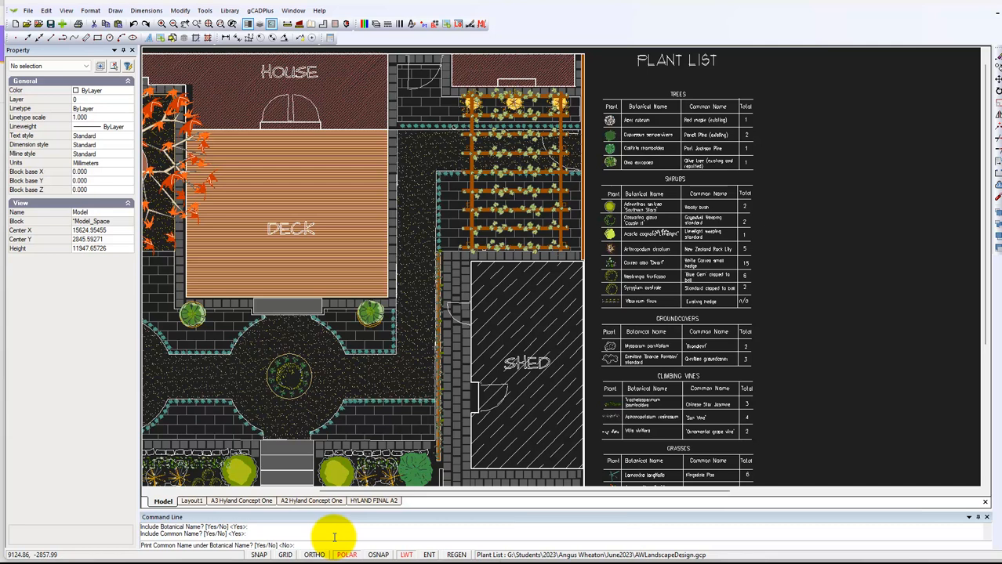
key("Return")
key("F3")
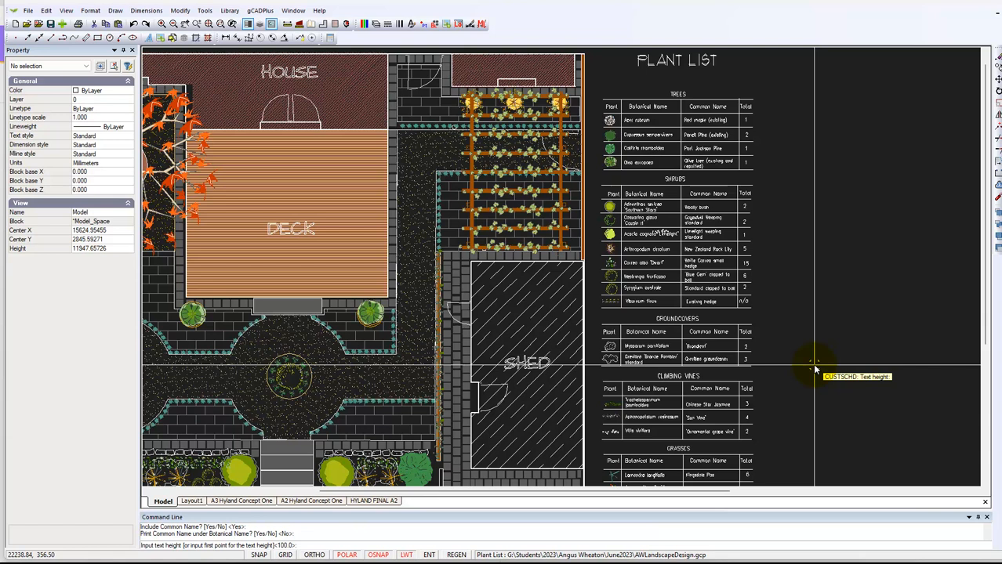
key("Return")
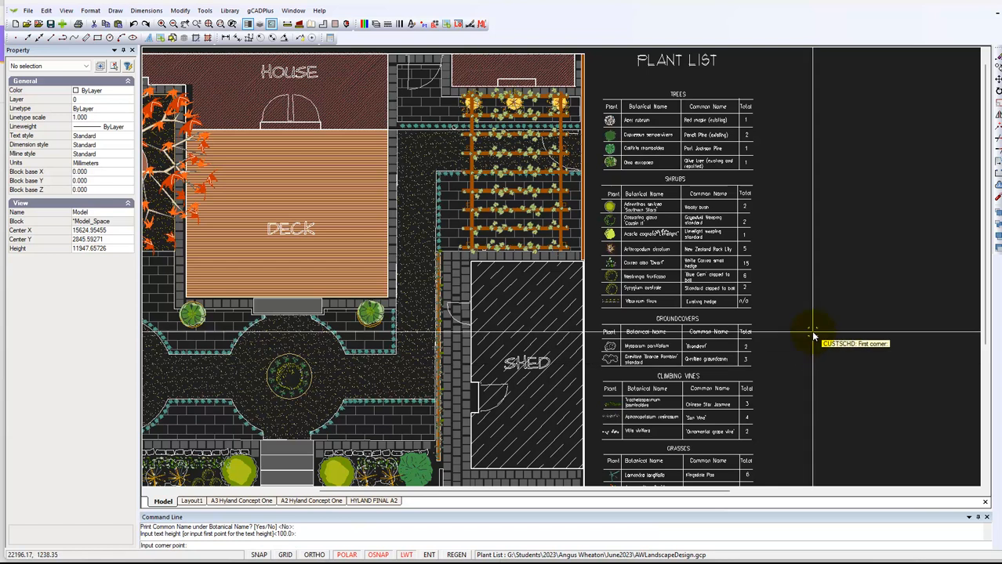
Step: Compare the two existing plant schedules beyond the plant list, one with a Type column and one without
scroll(812, 337, "down", 2)
mouse_move(813, 335)
middle_mouse_down()
mouse_move(752, 267)
mouse_move(678, 225)
middle_mouse_up()
scroll(768, 262, "down", 1)
middle_click_drag(812, 274, 605, 266)
mouse_move(782, 291)
middle_mouse_down()
mouse_move(720, 280)
mouse_move(648, 291)
middle_mouse_up()
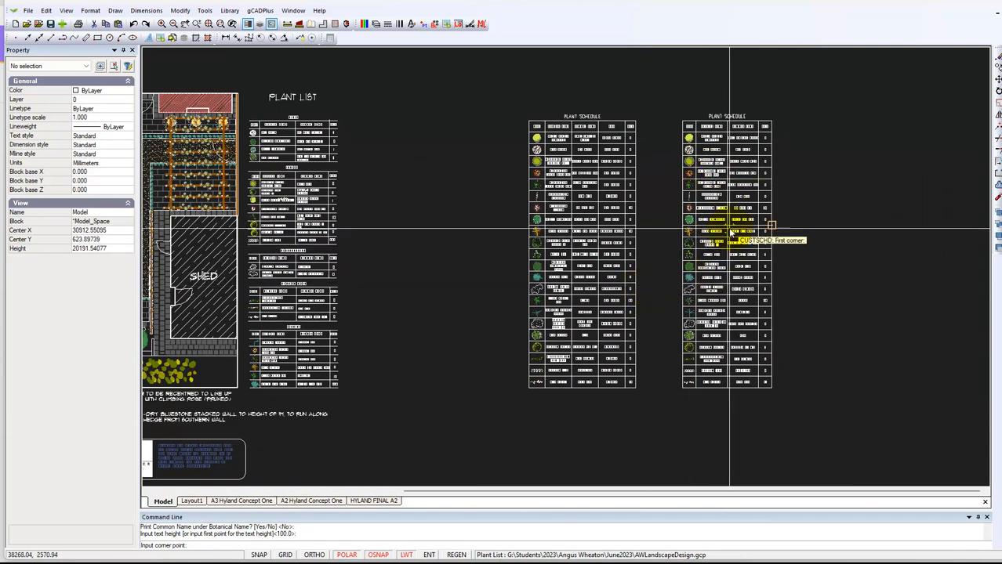
scroll(722, 162, "up", 3)
scroll(725, 160, "up", 1)
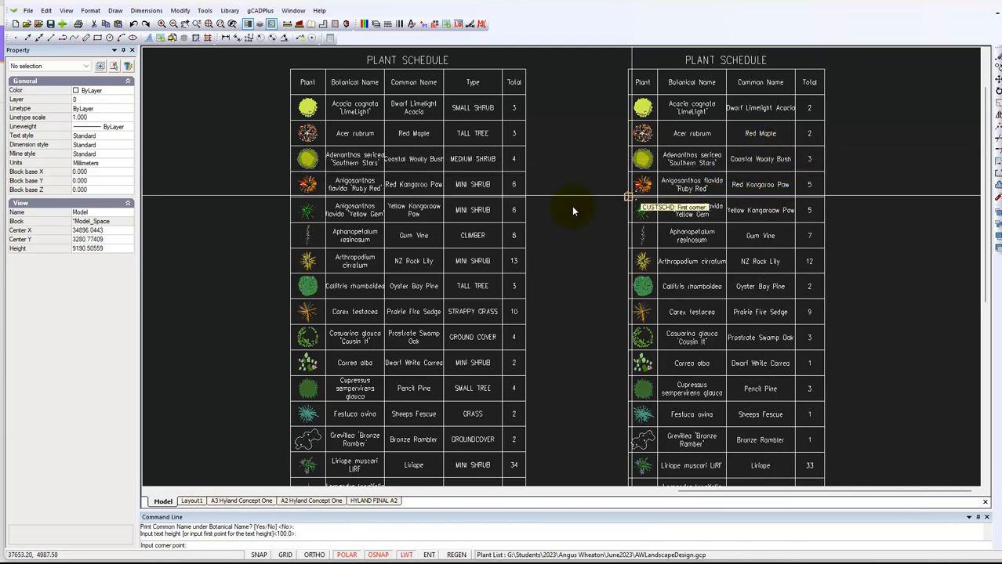
scroll(682, 183, "down", 2)
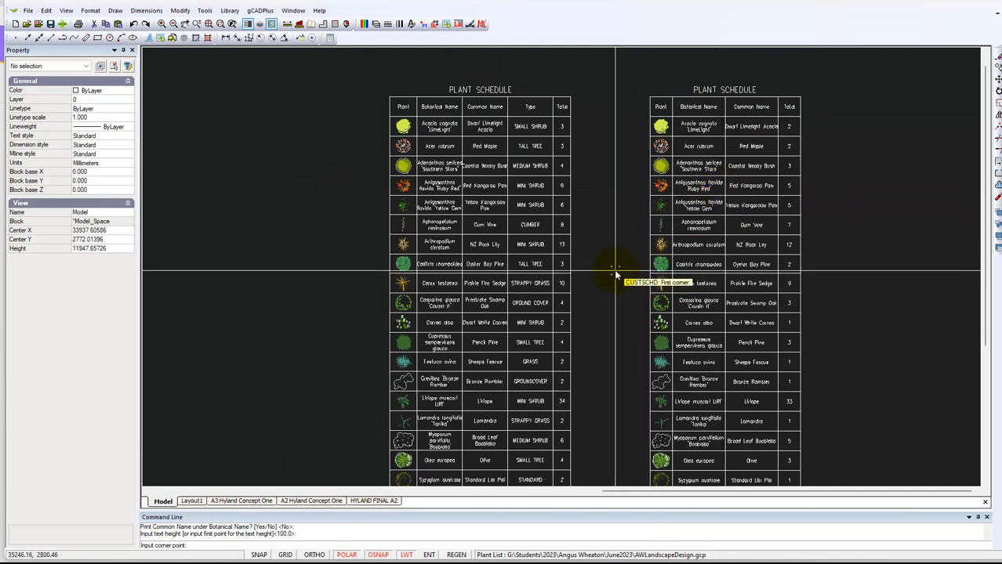
middle_click_drag(618, 269, 676, 225)
scroll(677, 227, "down", 2)
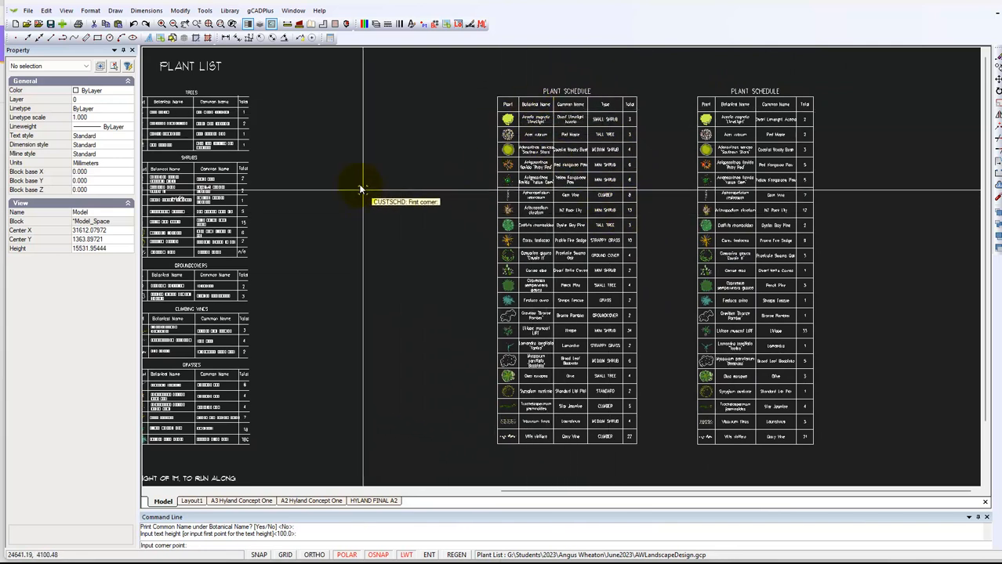
middle_click_drag(409, 231, 538, 219)
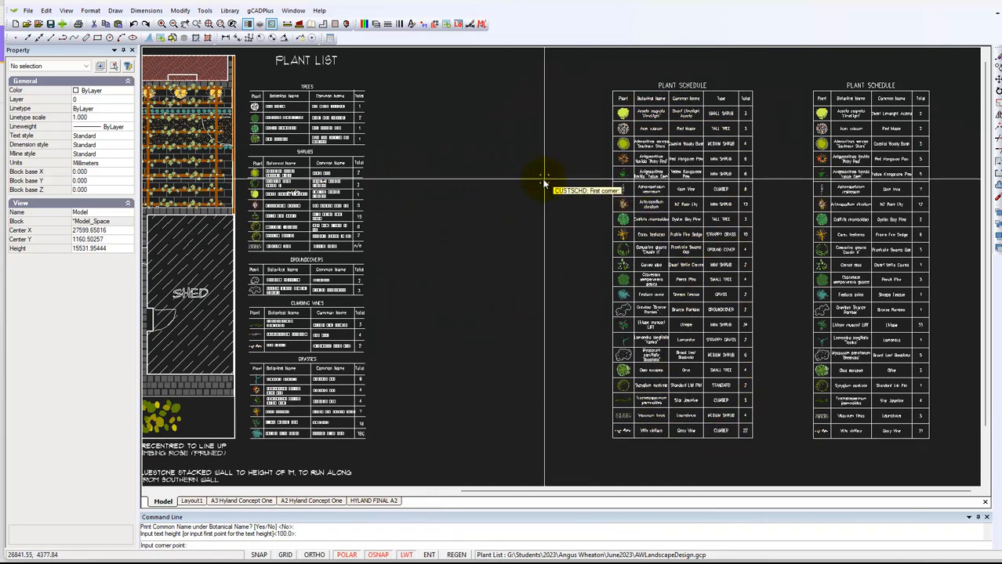
Step: Place the custom-content plant schedule in the empty space beside the old plant list, matching that list's height
left_click(406, 85)
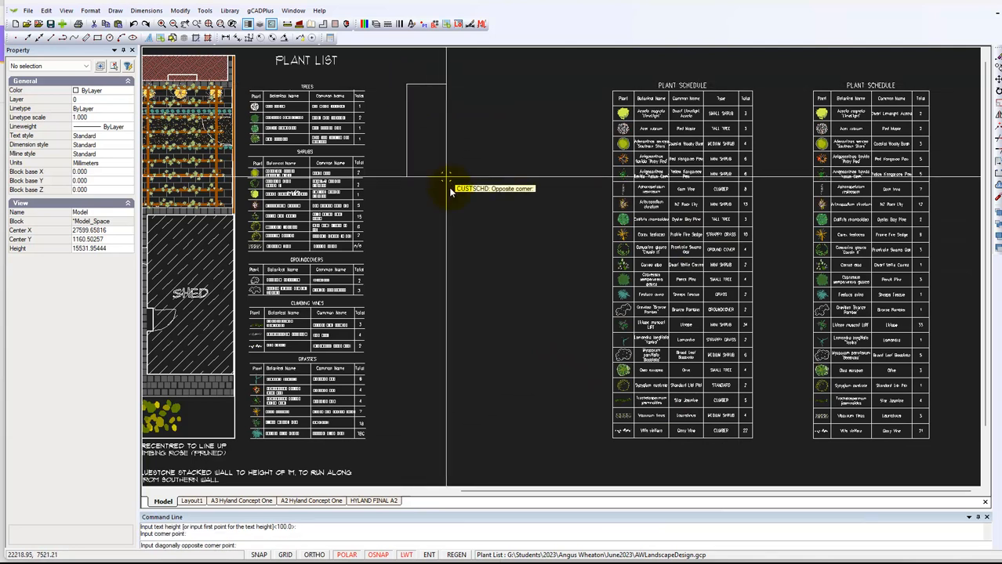
left_click(577, 434)
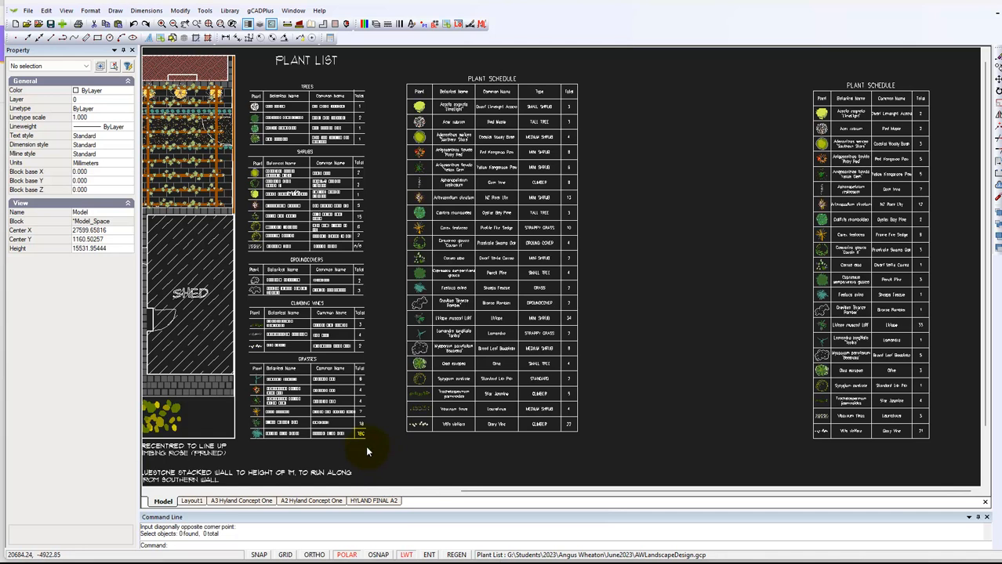
Step: Identify the layer of the old plant list's text and turn off the HidePlantList layer
left_click(326, 427)
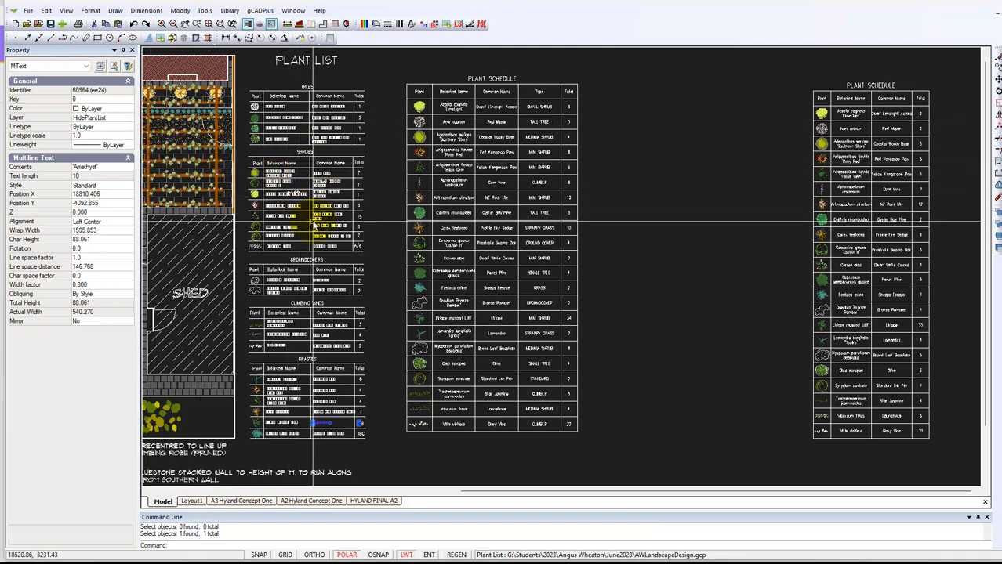
key("Escape")
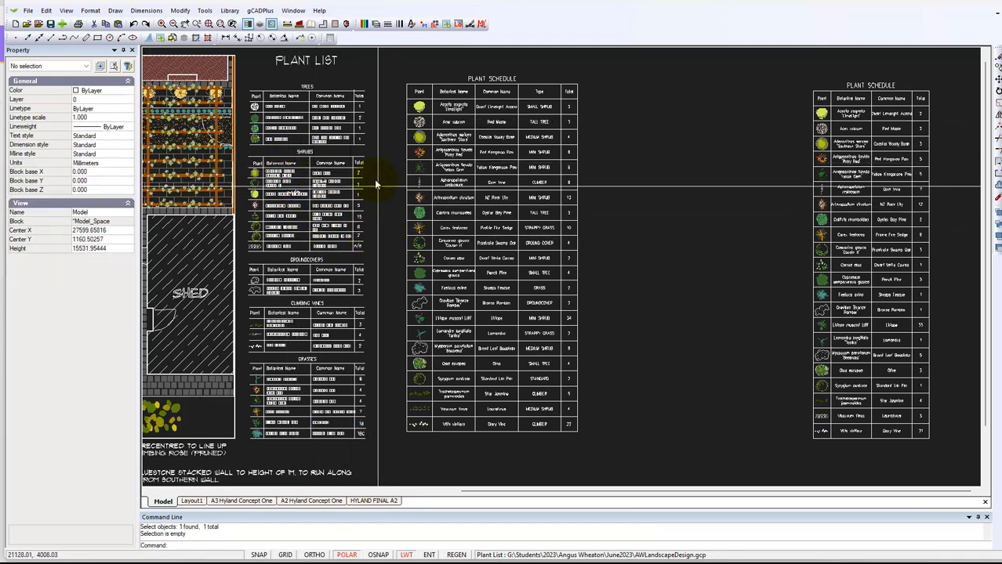
left_click(375, 26)
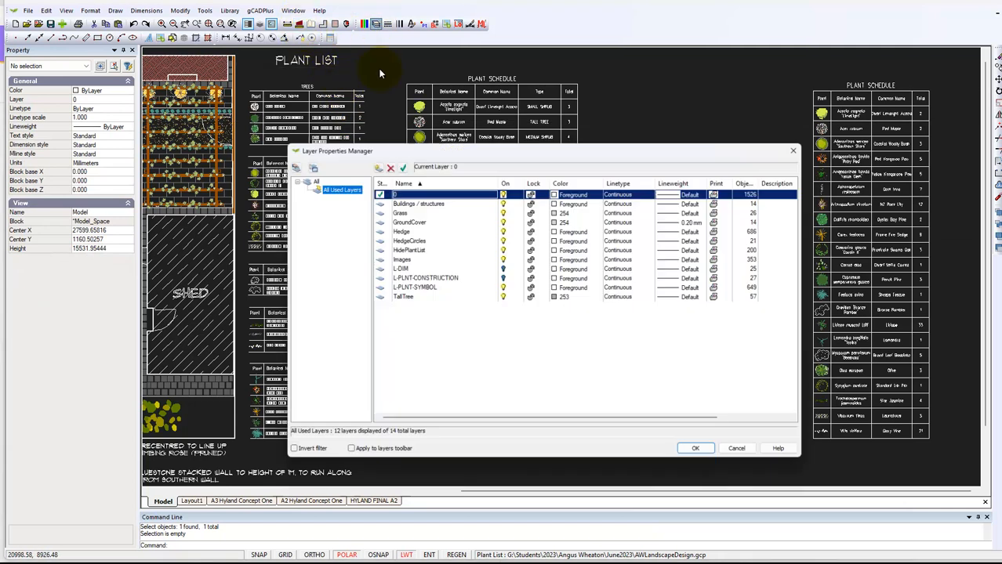
left_click(500, 250)
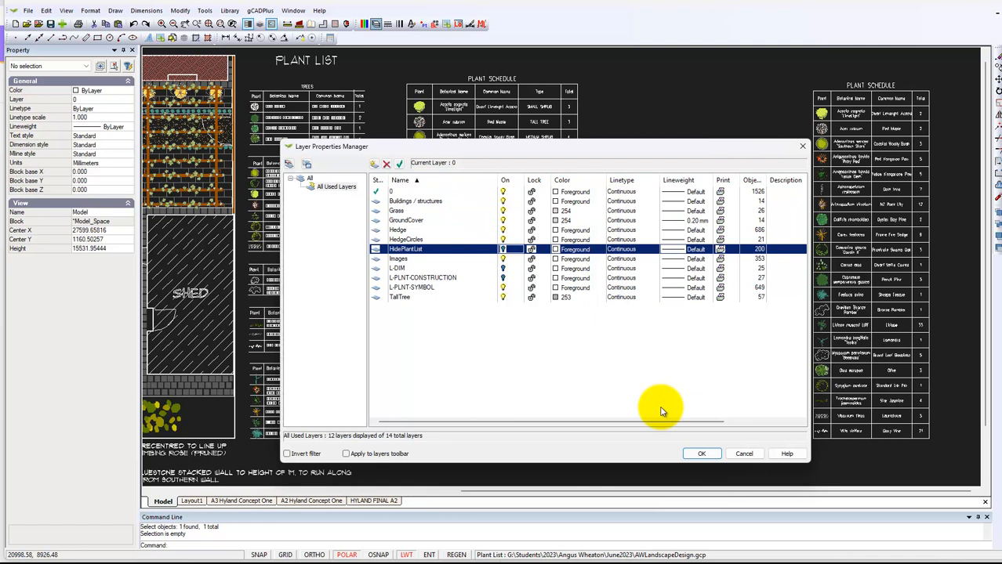
left_click(700, 456)
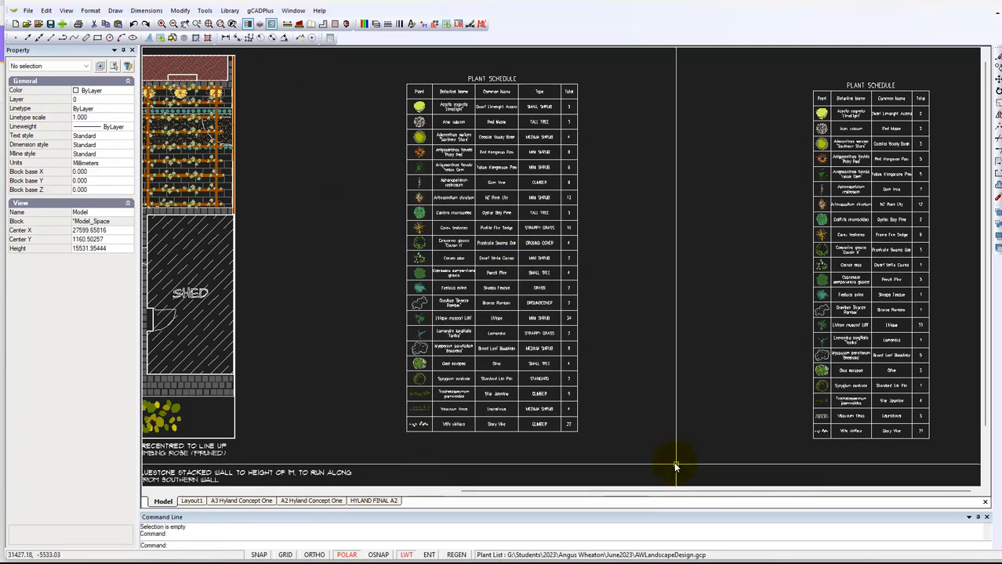
Step: Delete the empty viewport outside the sheet on the HYLAND FINAL A2 layout and fit the whole sheet in view
scroll(549, 407, "down", 1)
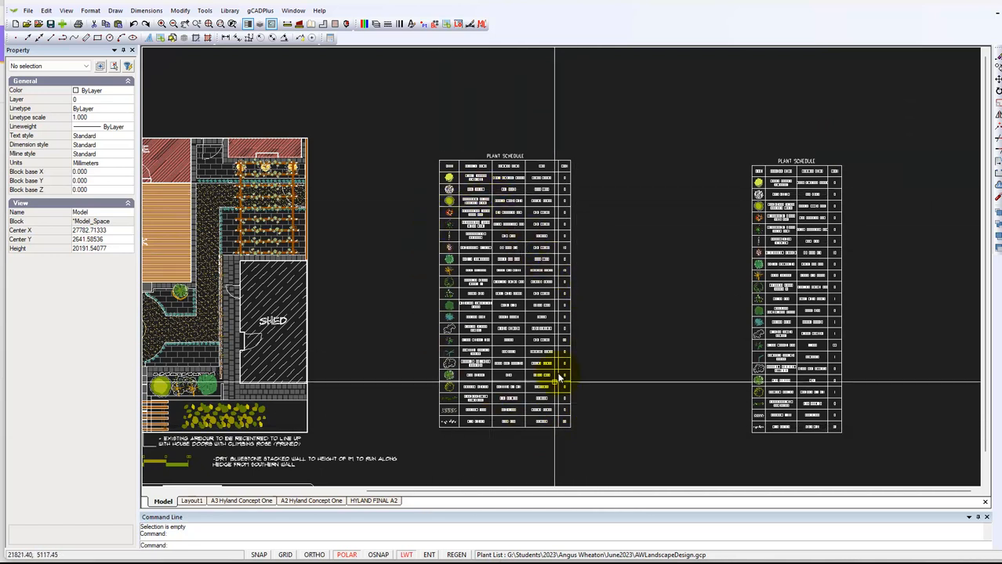
left_click(343, 501)
left_click(390, 501)
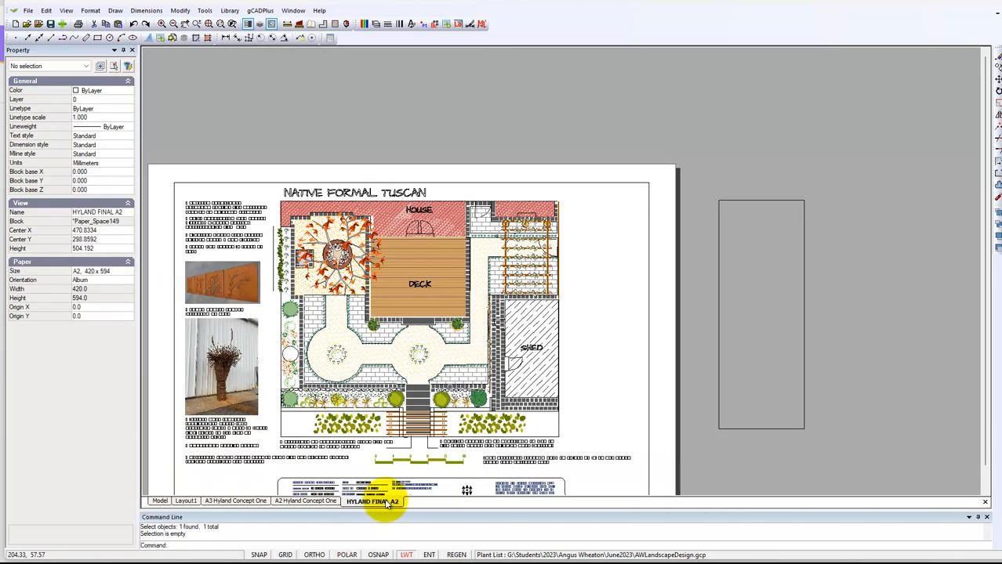
left_click(761, 430)
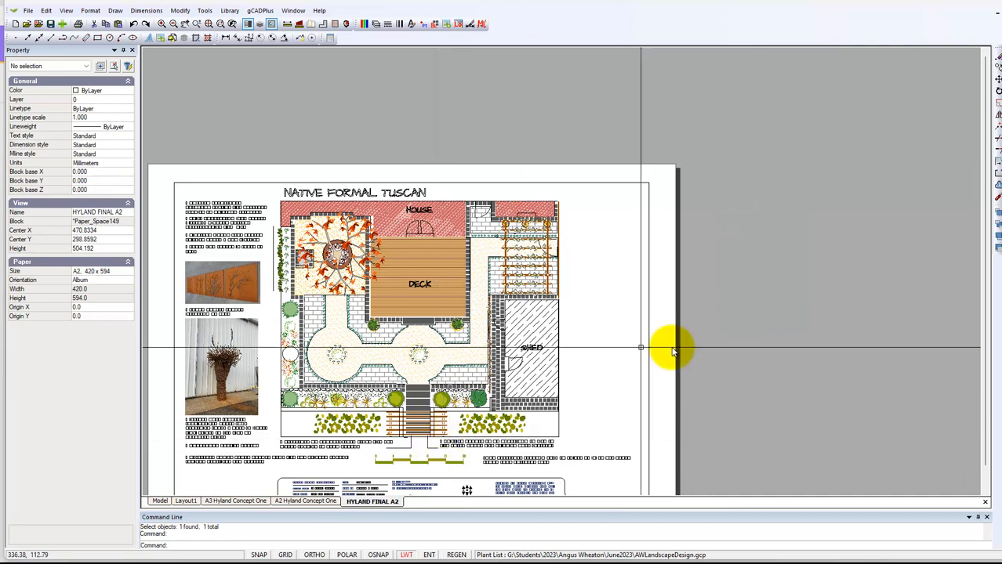
right_click(751, 337)
left_click(790, 376)
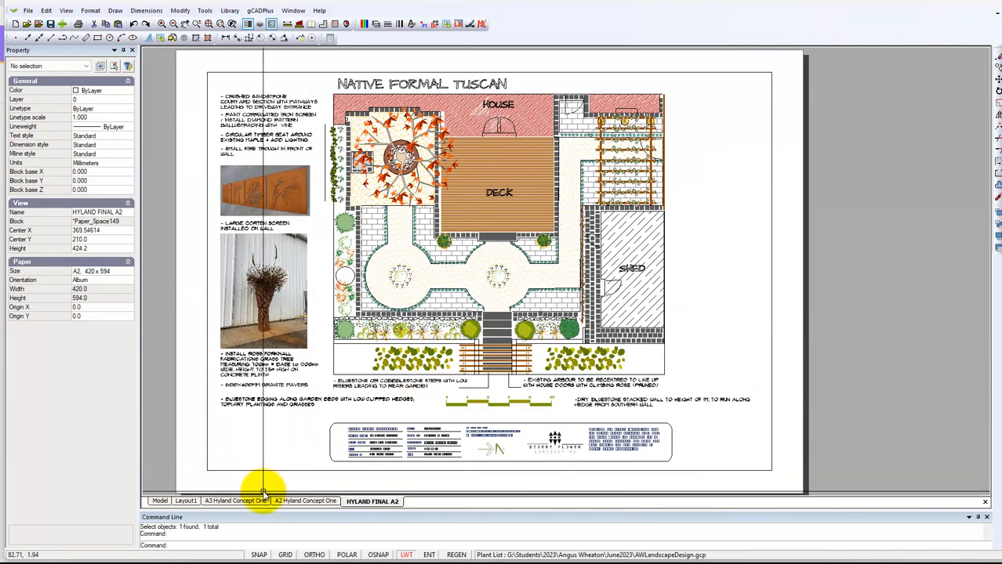
Step: Add a viewport about 139 by 279 mm beside the garden plan, overlapping the sheet edge
right_click(365, 503)
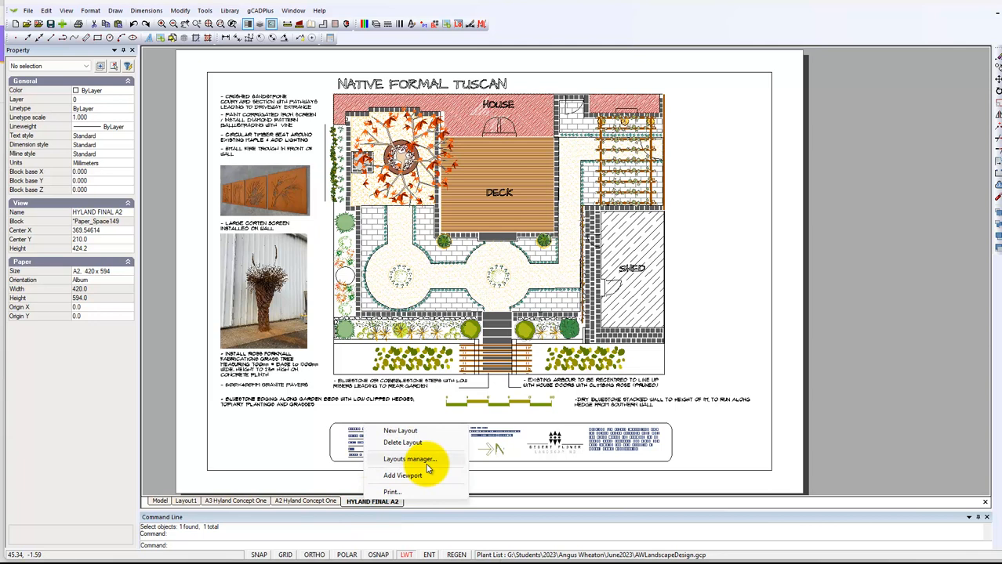
left_click(403, 475)
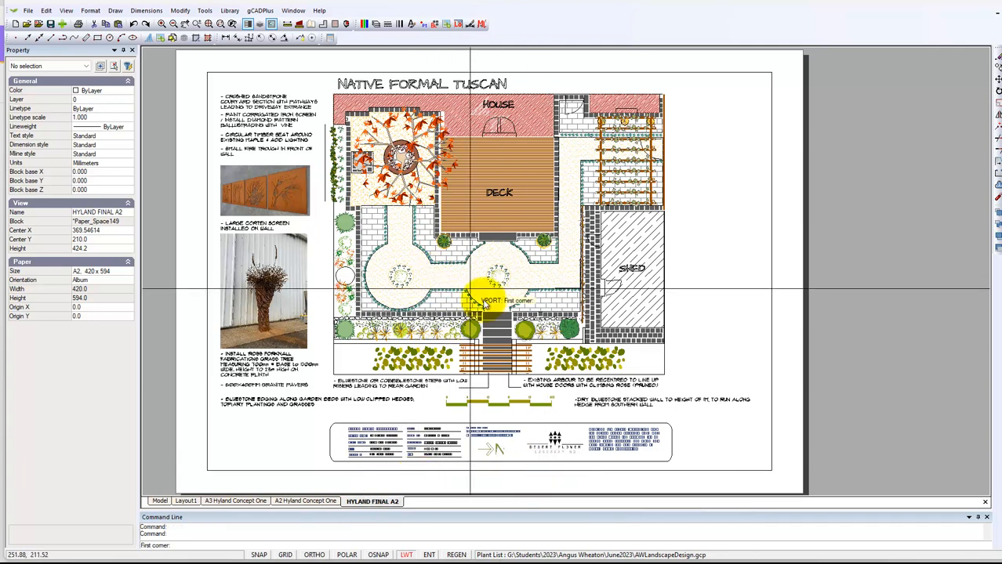
left_click(689, 375)
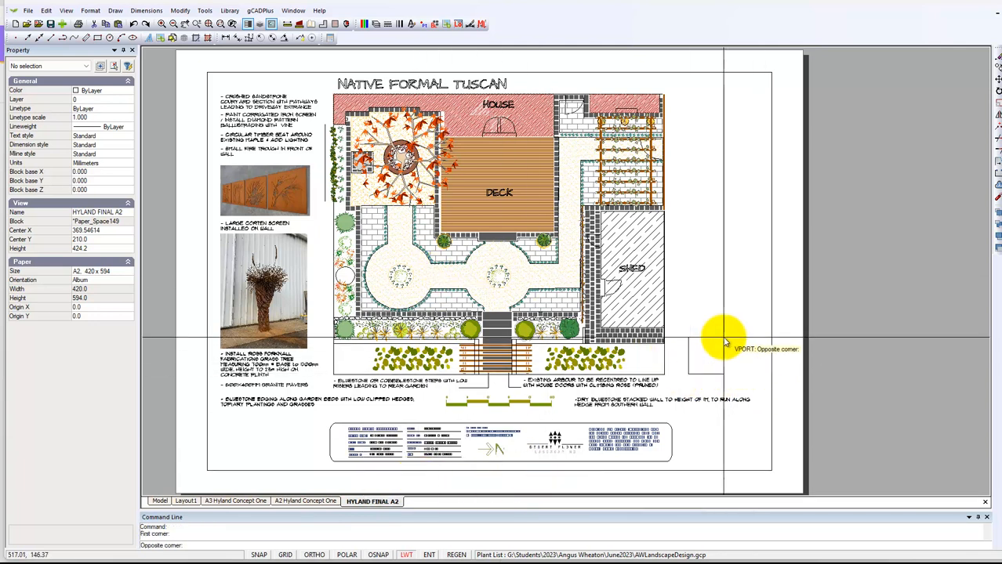
left_click(835, 78)
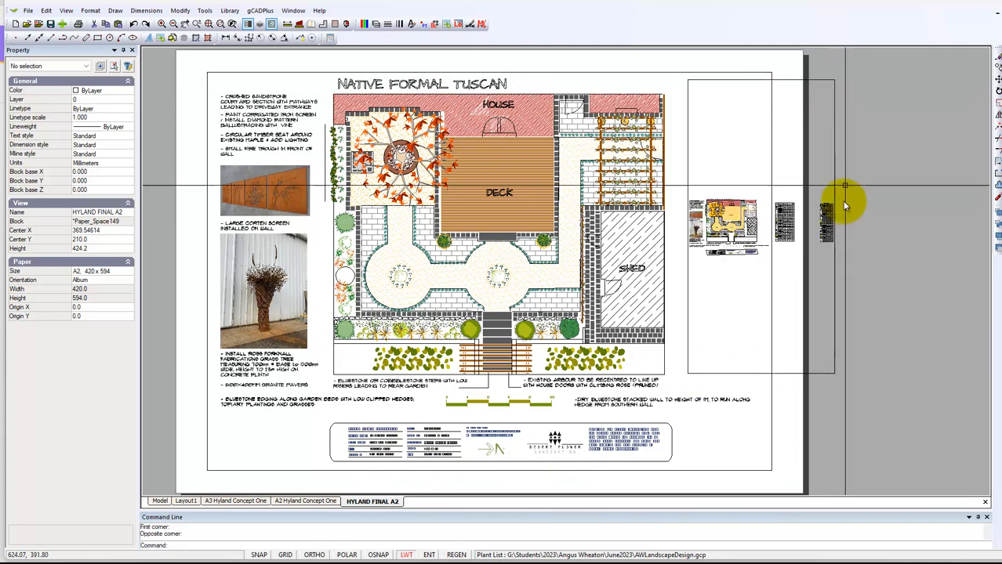
Step: Shrink the new viewport's view frame in model space and fit it around the plant schedule that includes the Type column
left_click(824, 363)
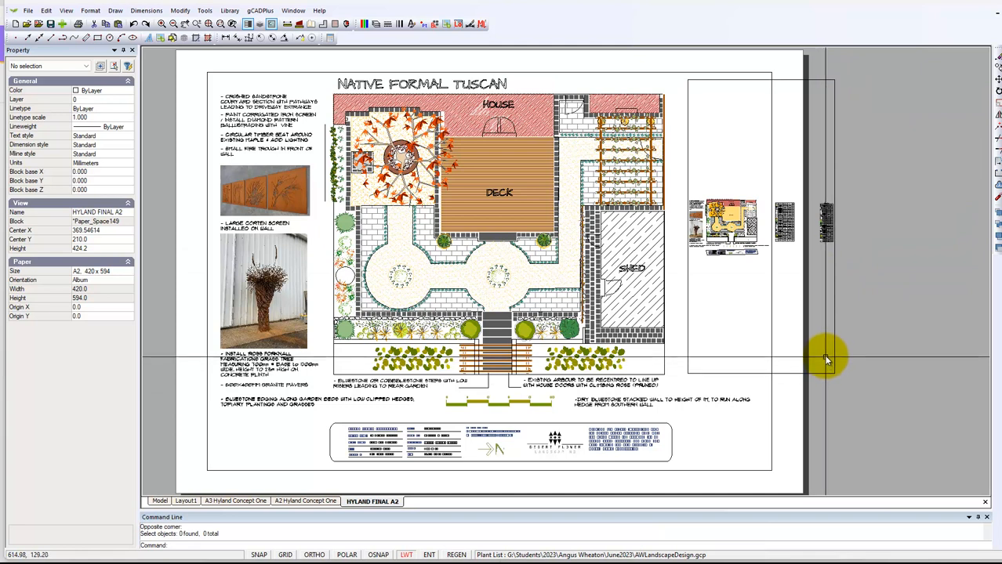
double_click(825, 332)
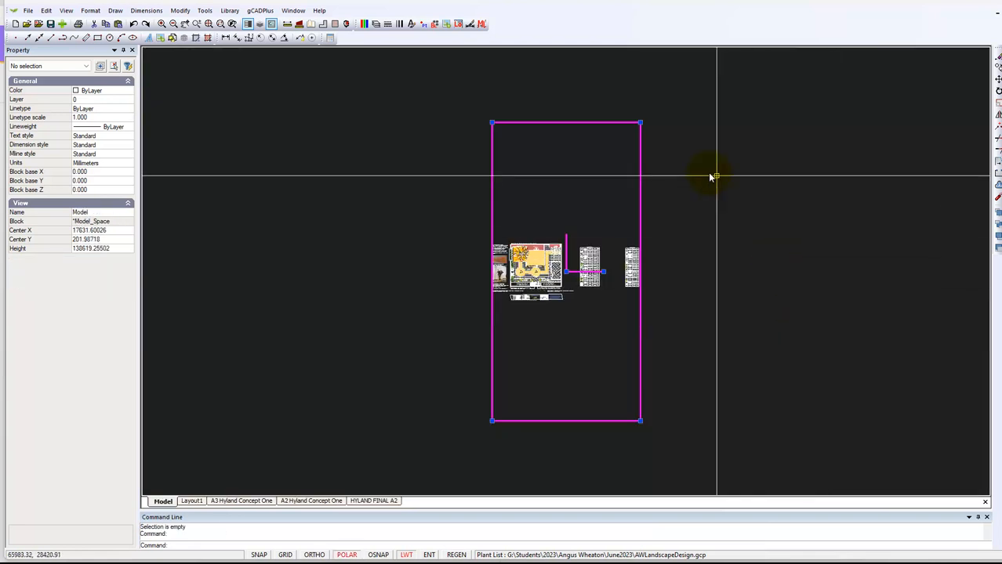
left_click(640, 123)
left_click(578, 248)
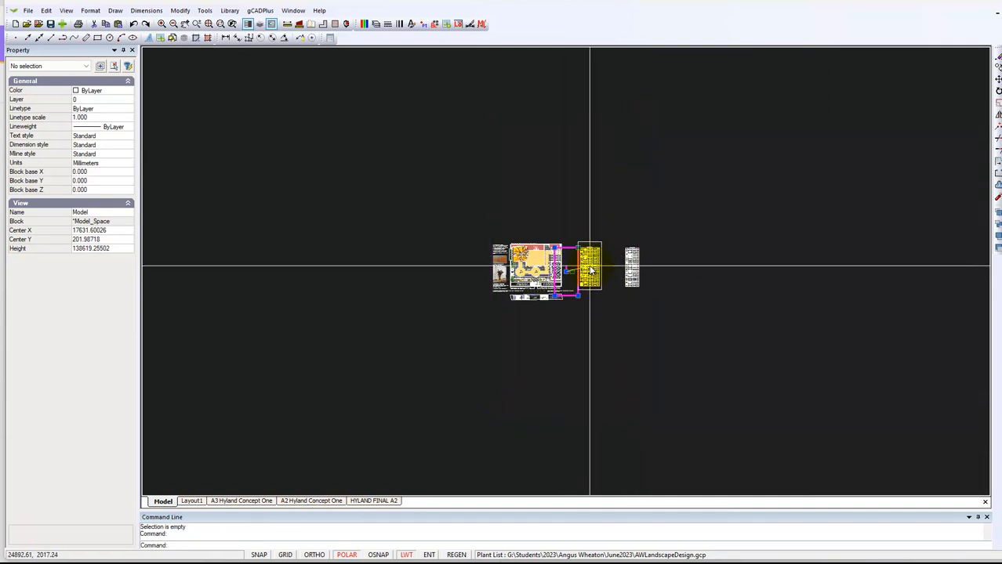
left_click(591, 270)
scroll(596, 266, "up", 8)
scroll(592, 278, "up", 2)
left_click_drag(659, 66, 654, 84)
right_click(631, 114)
left_click(647, 111)
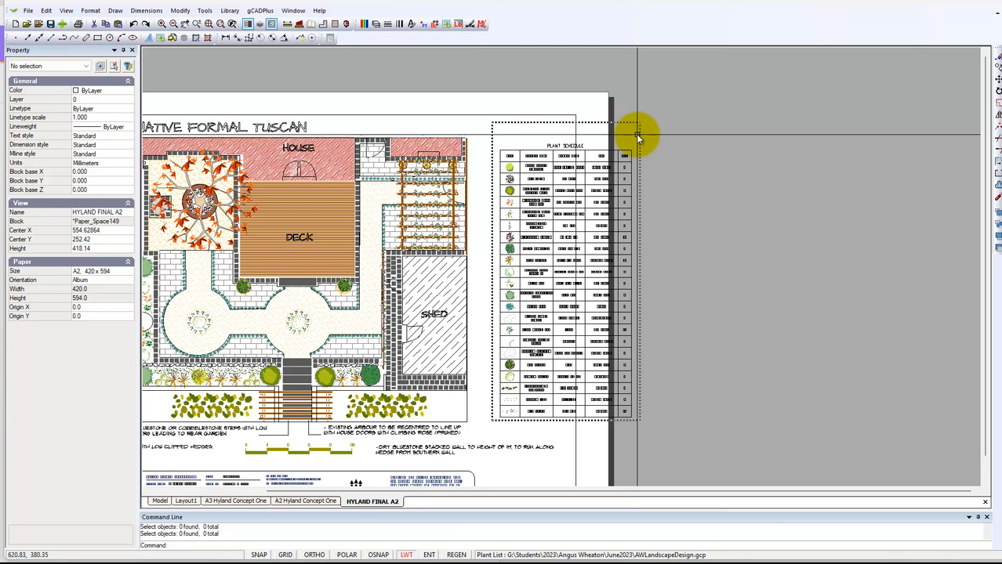
Step: Move the plant schedule viewport closer to the garden plan and check the legibility of its text
left_click(640, 133)
scroll(781, 192, "down", 2)
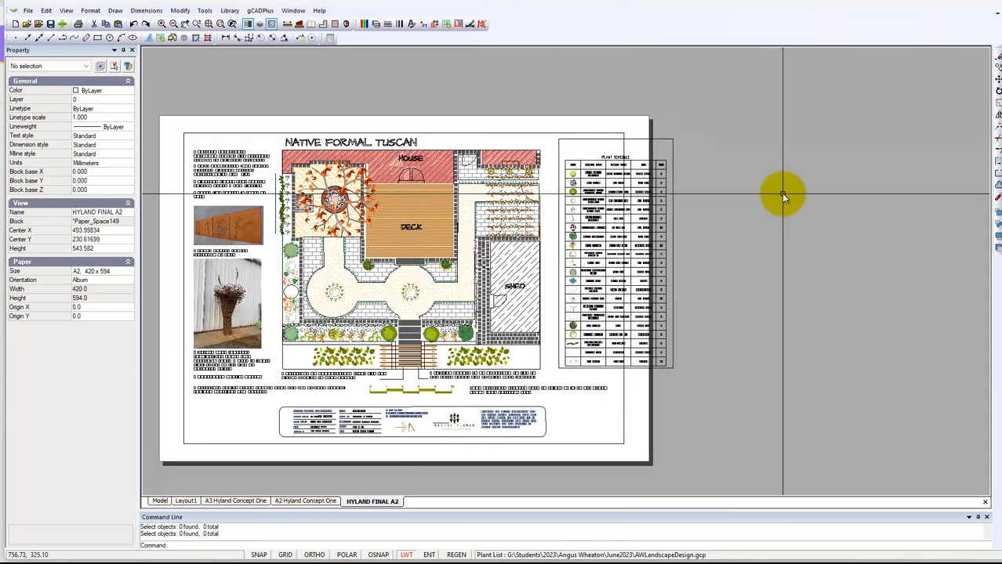
left_click(649, 138)
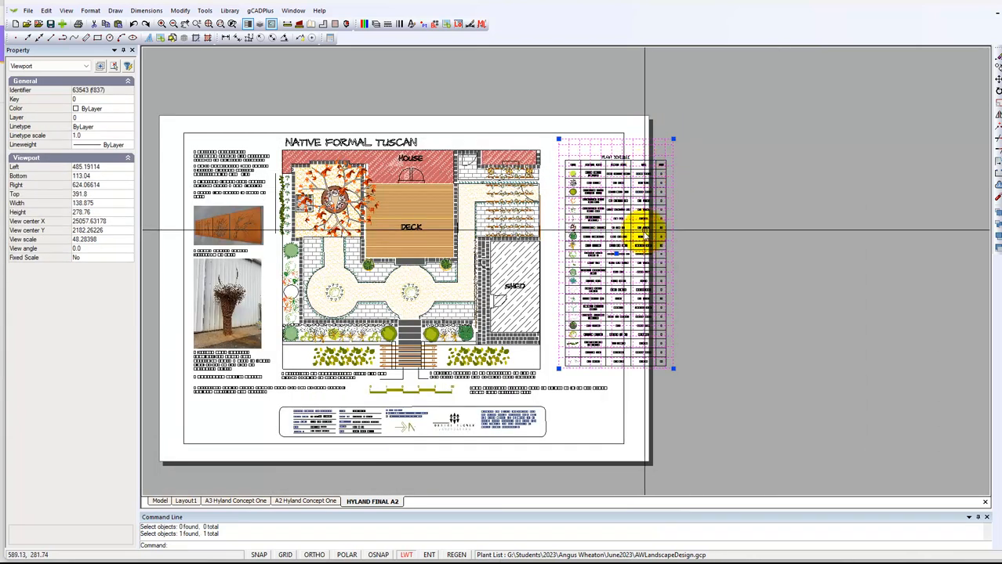
left_click(602, 252)
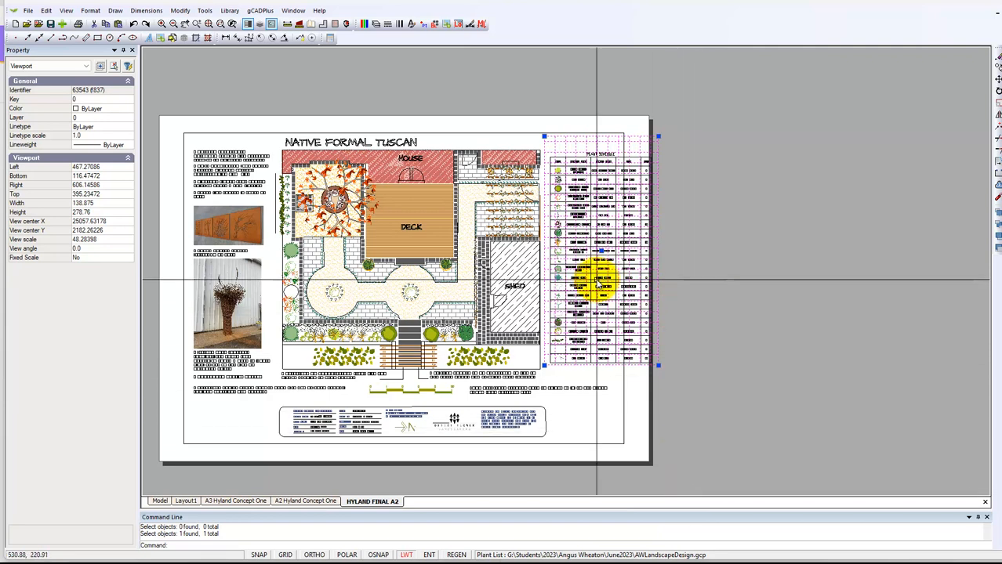
scroll(599, 280, "up", 3)
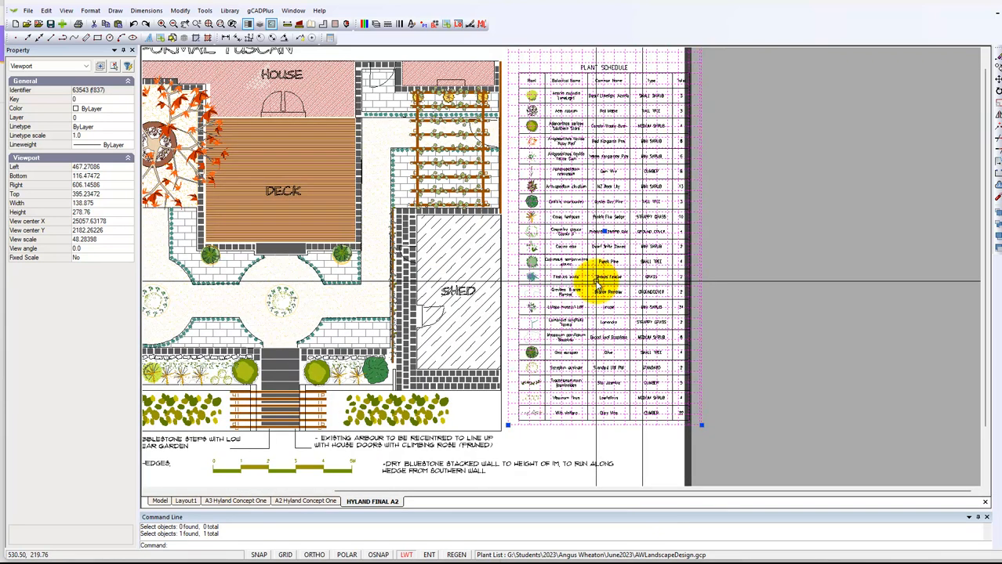
scroll(599, 369, "down", 3)
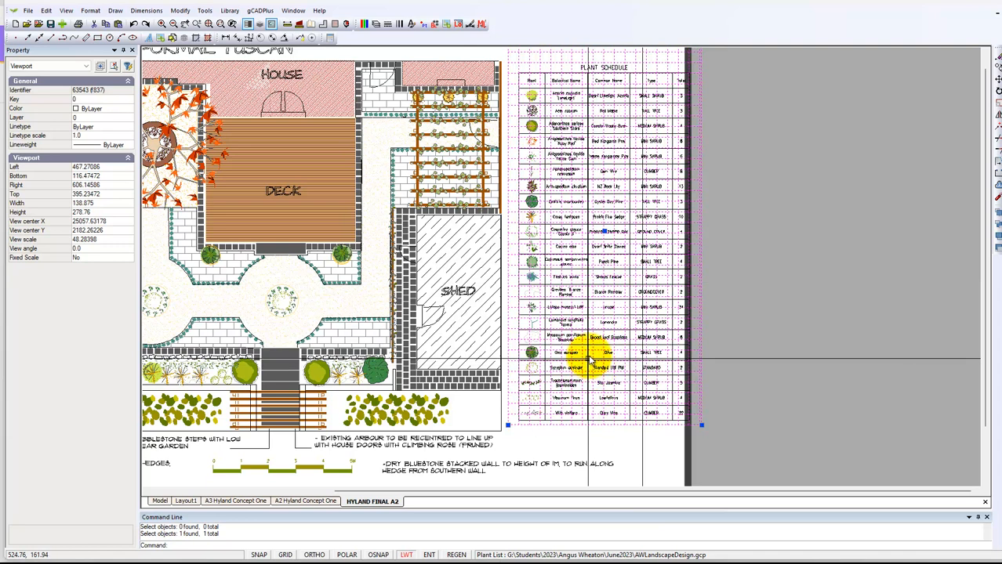
scroll(601, 307, "down", 3)
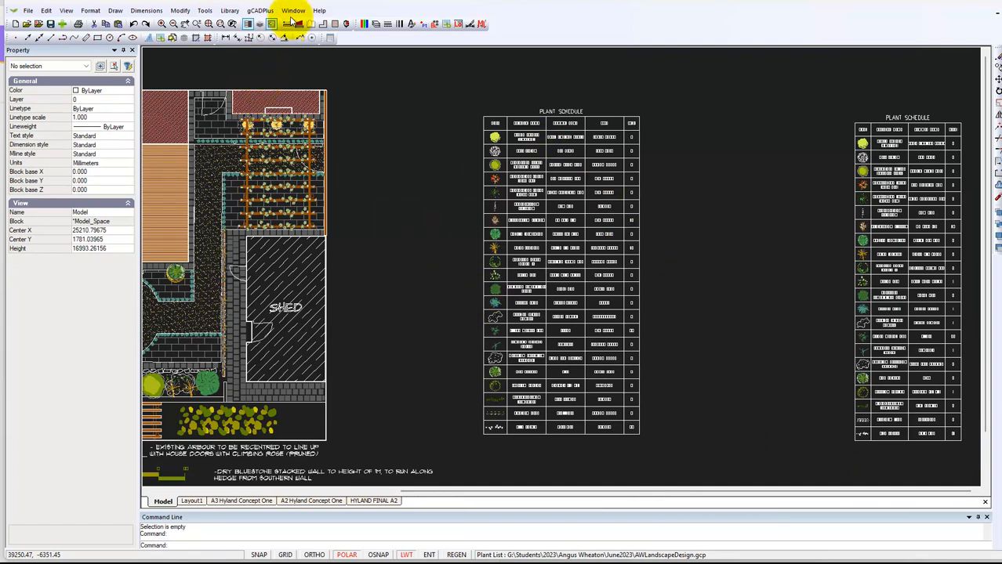
Step: Redraw the custom-content plant schedule at text height 85 over the existing one, keeping common names in their own column and making it slightly narrower
left_click(271, 12)
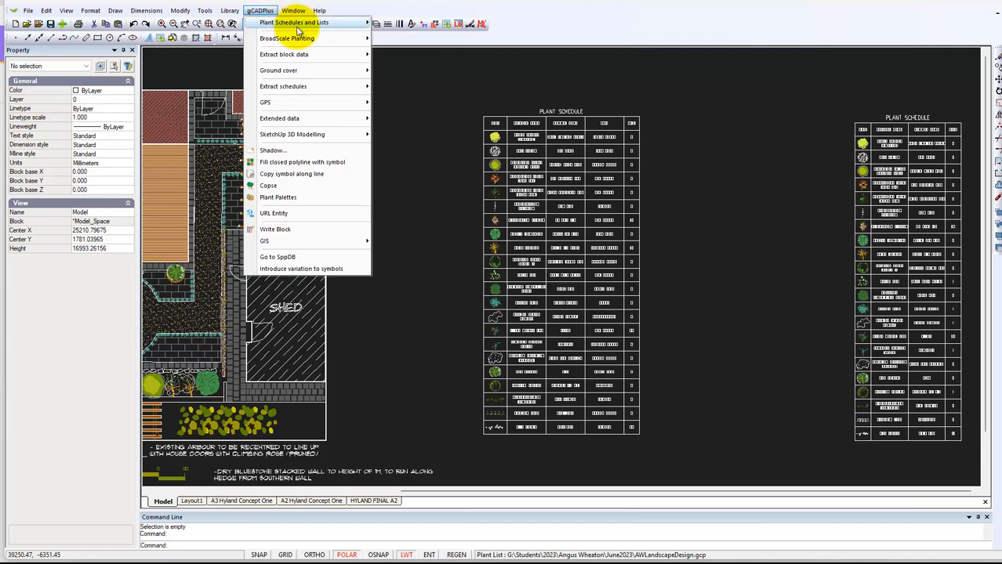
mouse_move(346, 23)
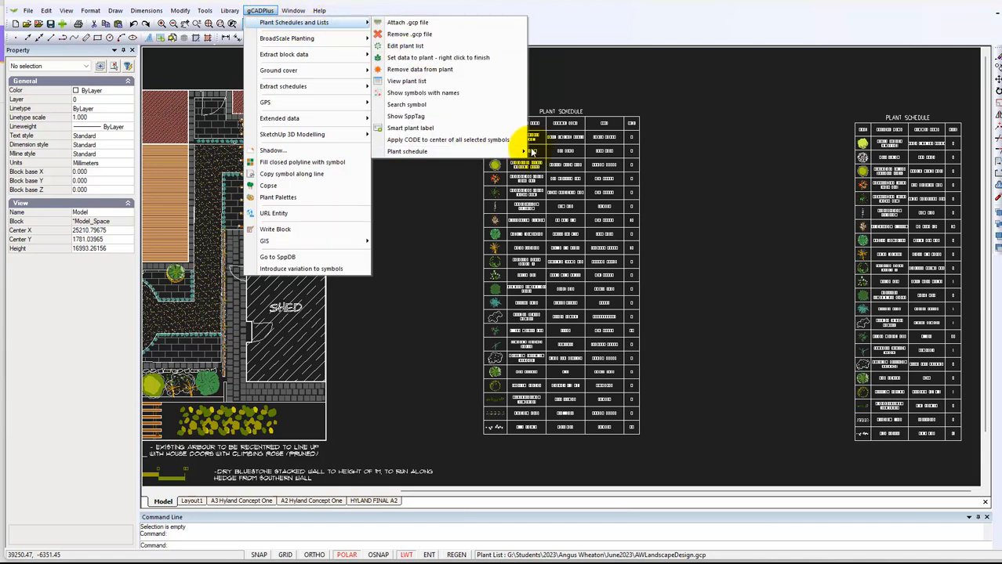
mouse_move(516, 155)
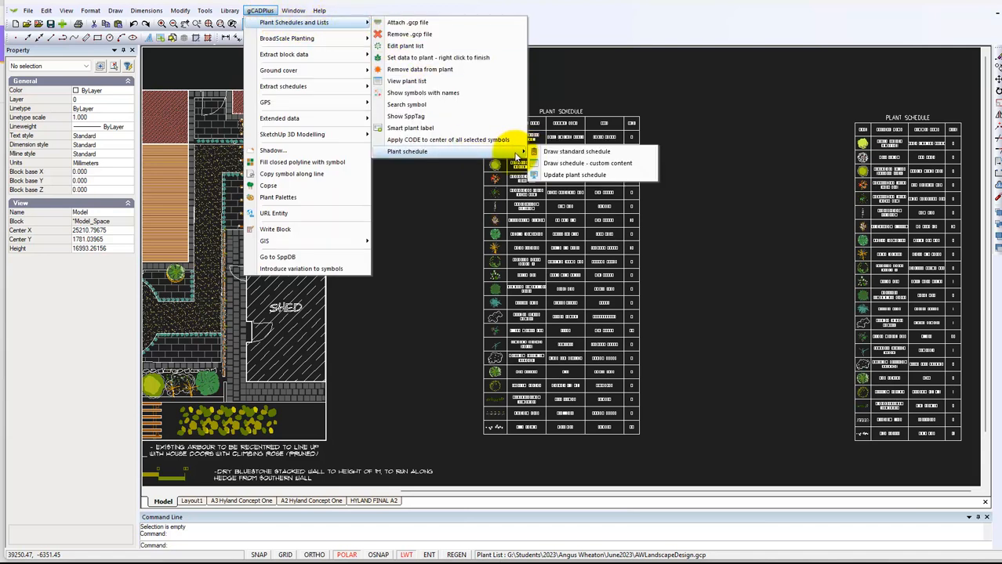
left_click(586, 164)
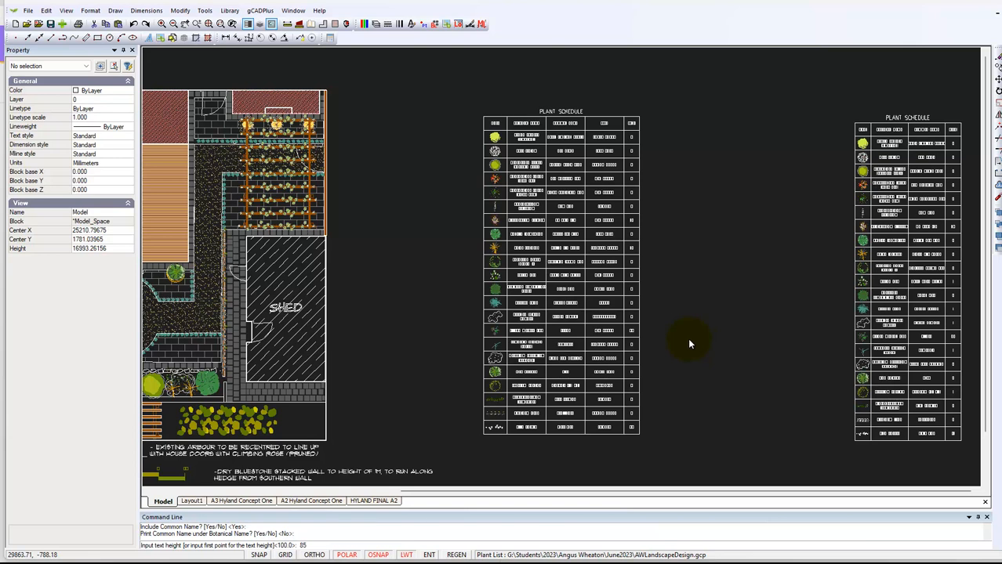
left_click(484, 117)
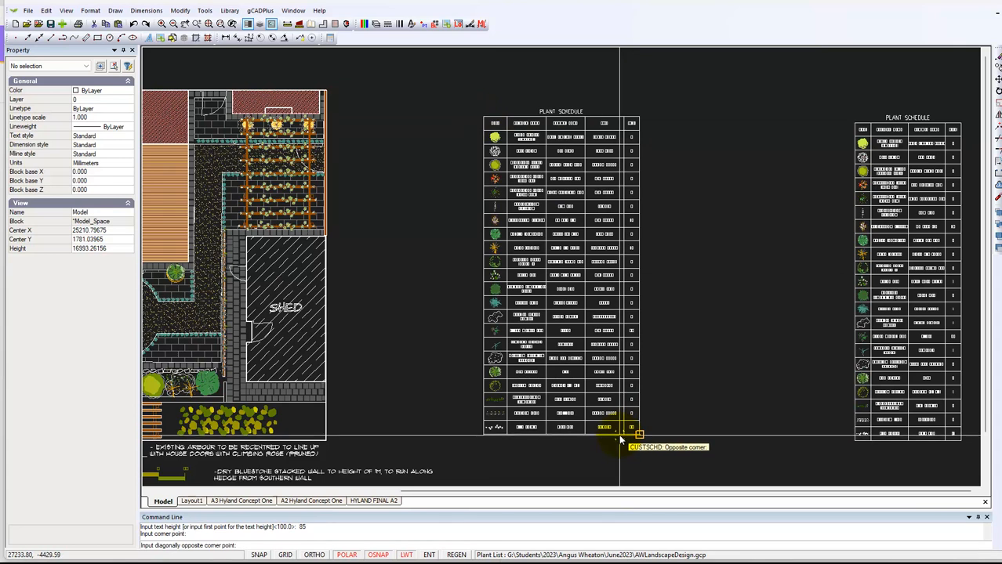
scroll(616, 439, "up", 1)
scroll(616, 440, "up", 1)
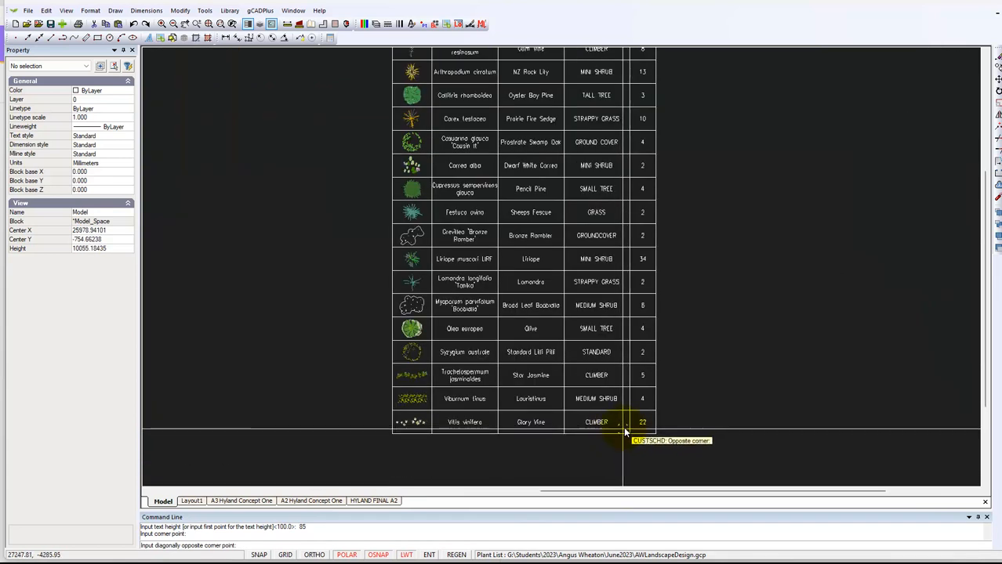
left_click(623, 429)
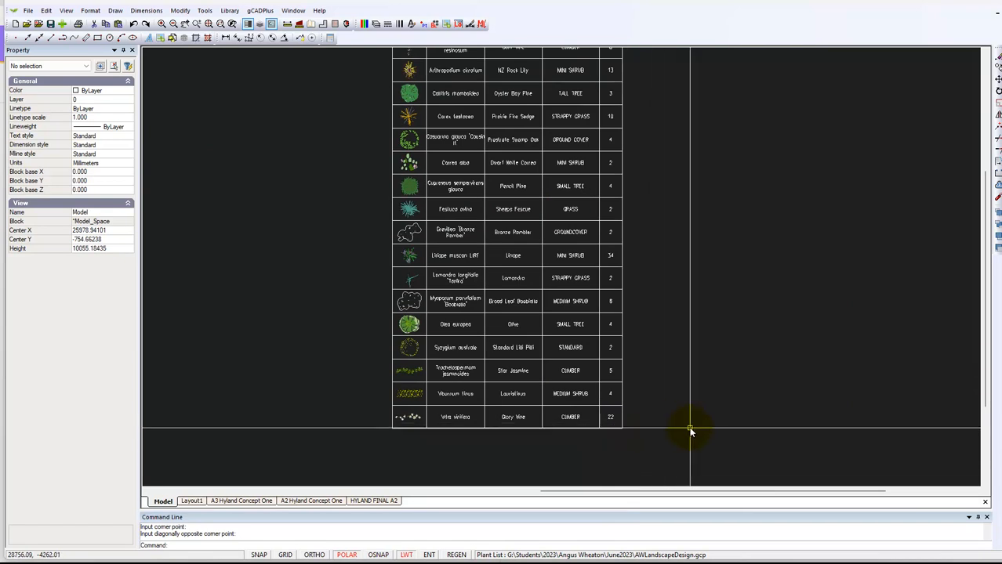
Step: Check how the redrawn plant schedule fits beside the plan on the HYLAND FINAL A2 layout
left_click(391, 502)
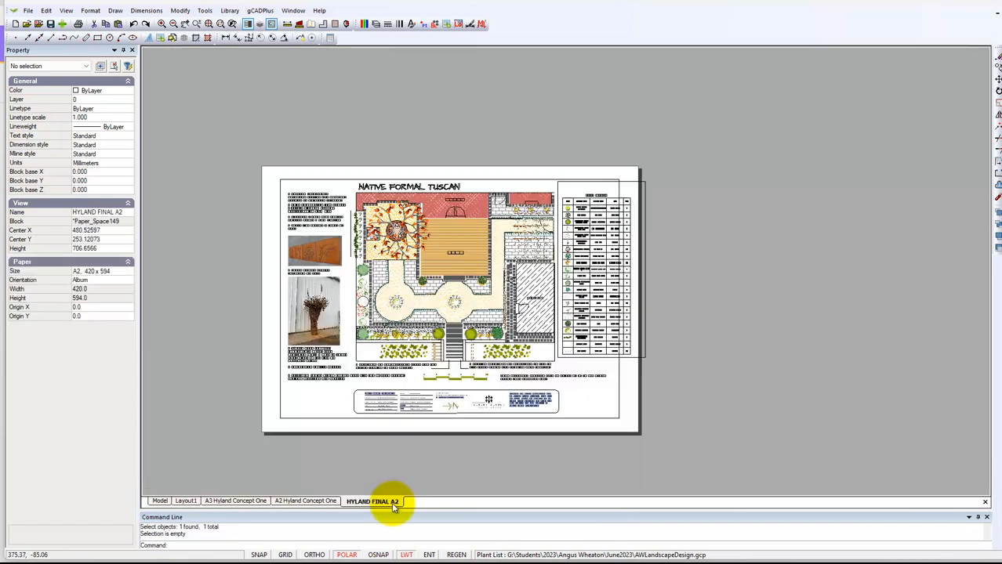
scroll(664, 364, "up", 2)
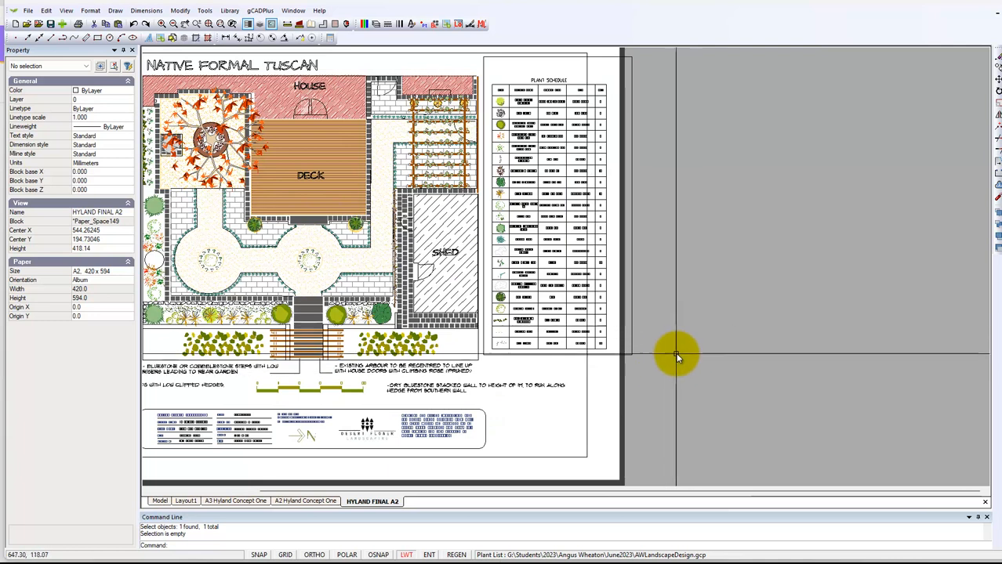
scroll(712, 375, "down", 1)
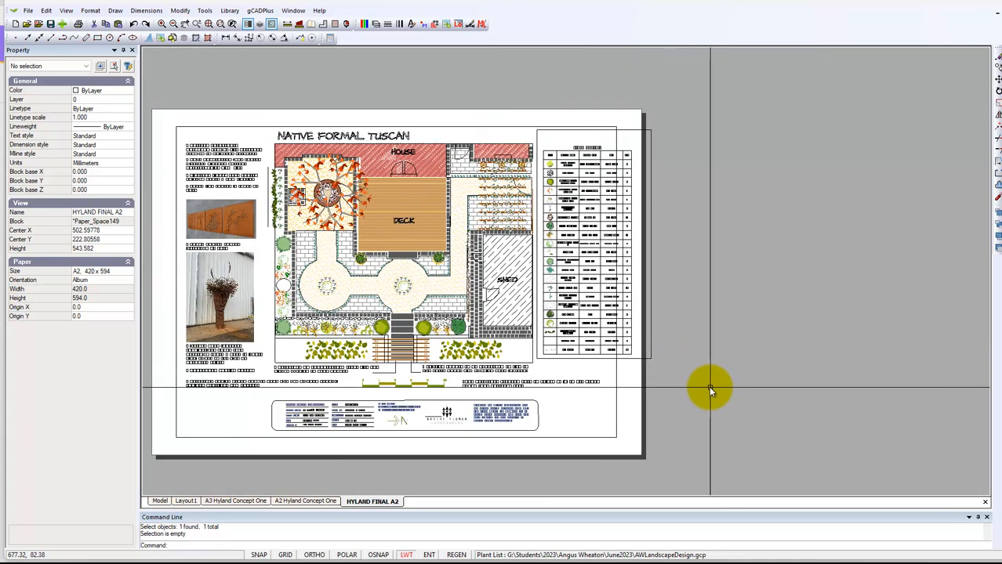
Step: Set the garden plan viewport's border color to 255 on the HYLAND FINAL A2 layout
left_click(616, 425)
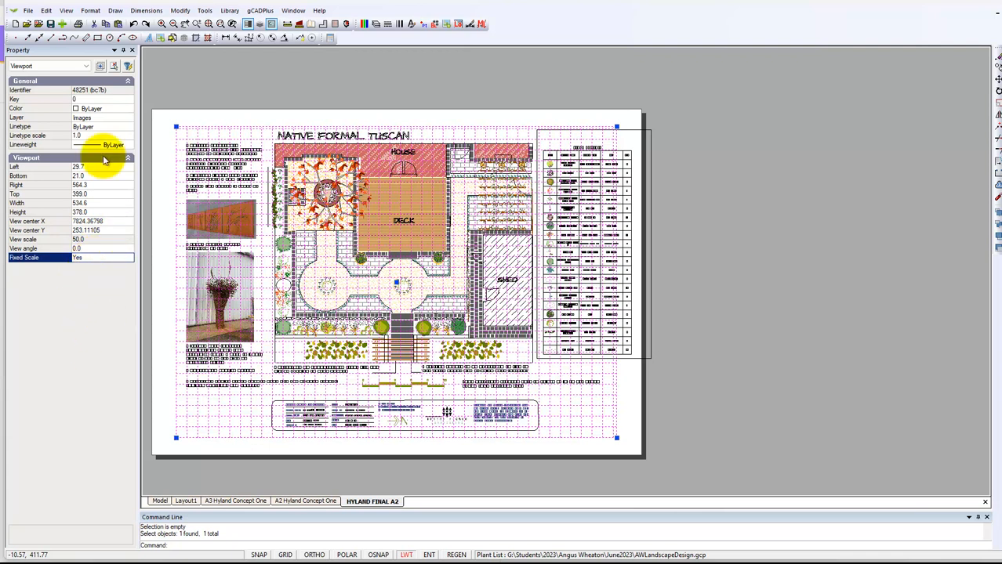
left_click(128, 109)
left_click(128, 109)
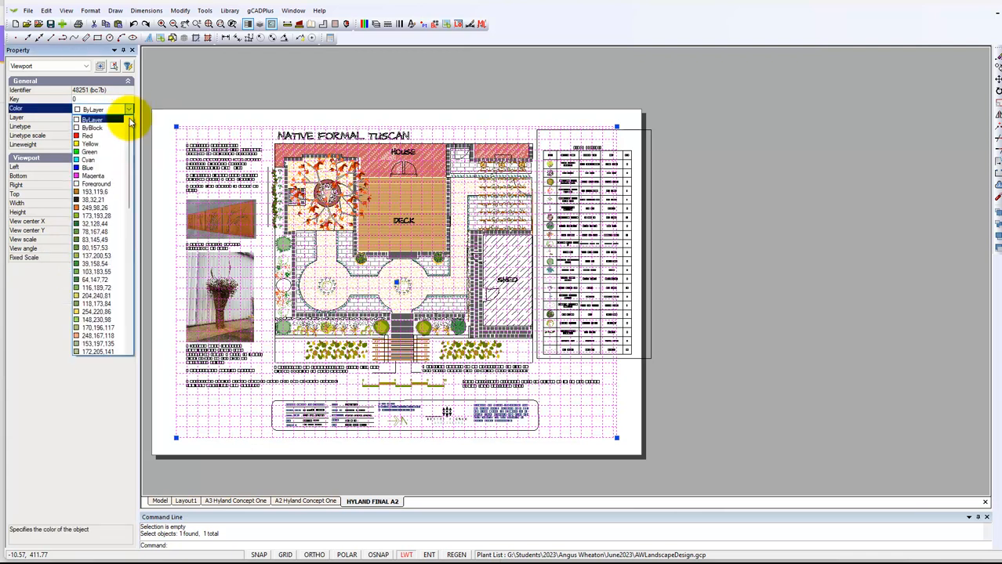
left_click_drag(131, 206, 131, 363)
left_click(95, 345)
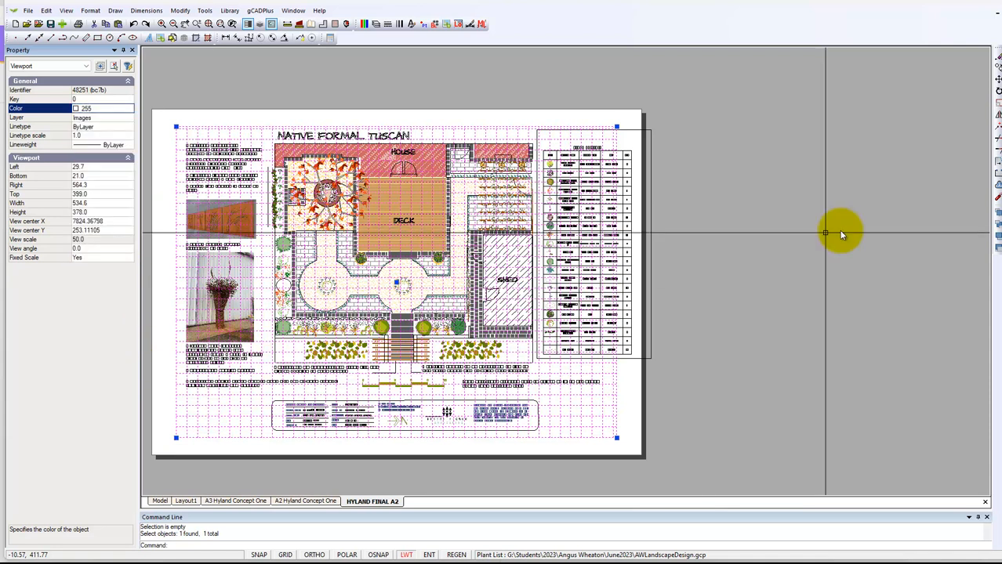
key("Escape")
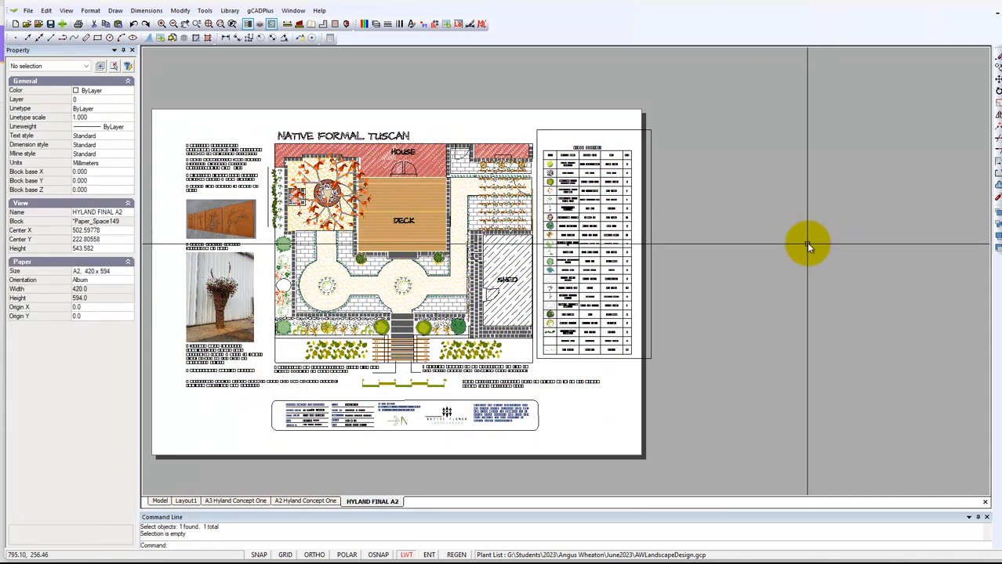
Step: Give the plant schedule viewport's border the color 255 as well
left_click(650, 360)
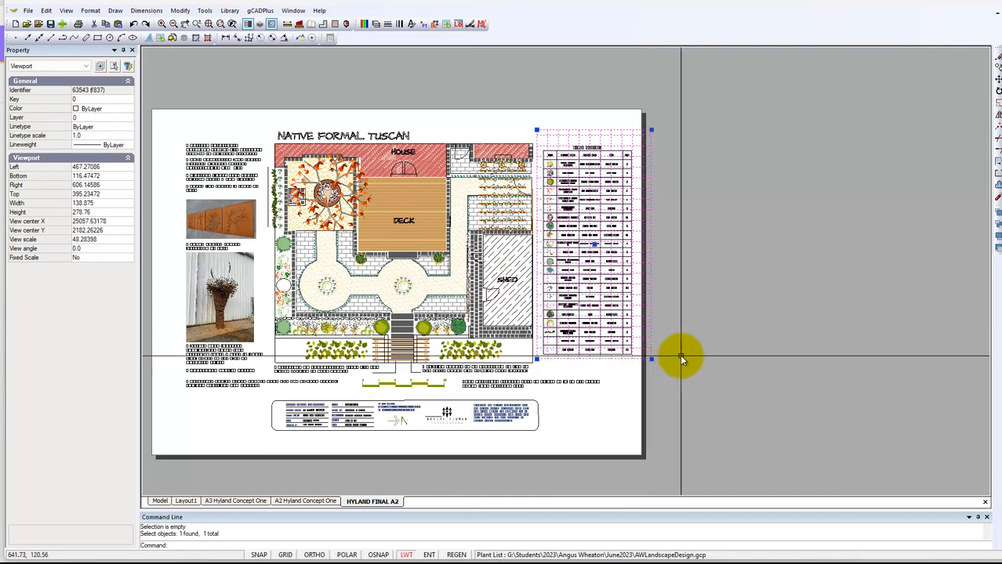
left_click(129, 109)
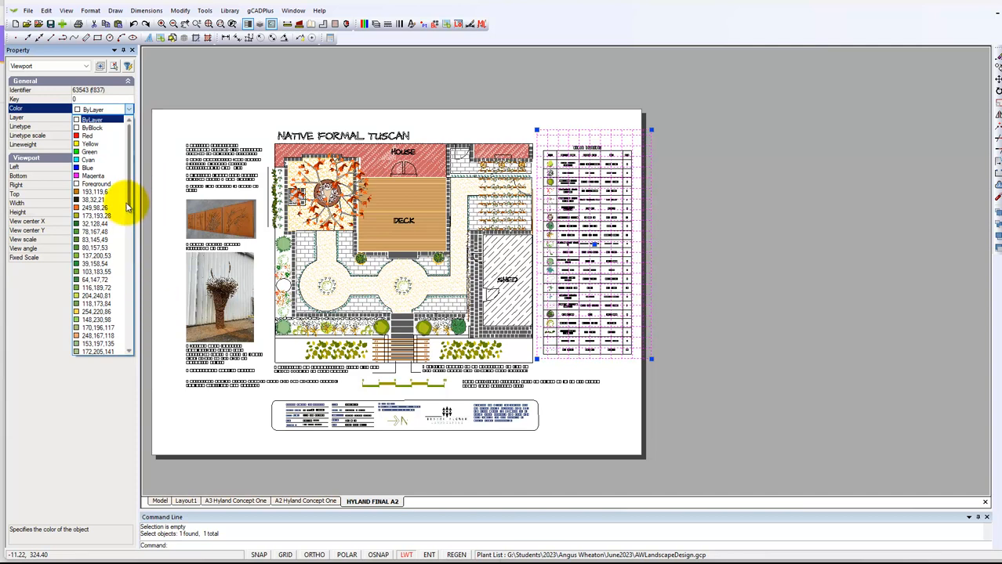
left_click_drag(131, 203, 139, 369)
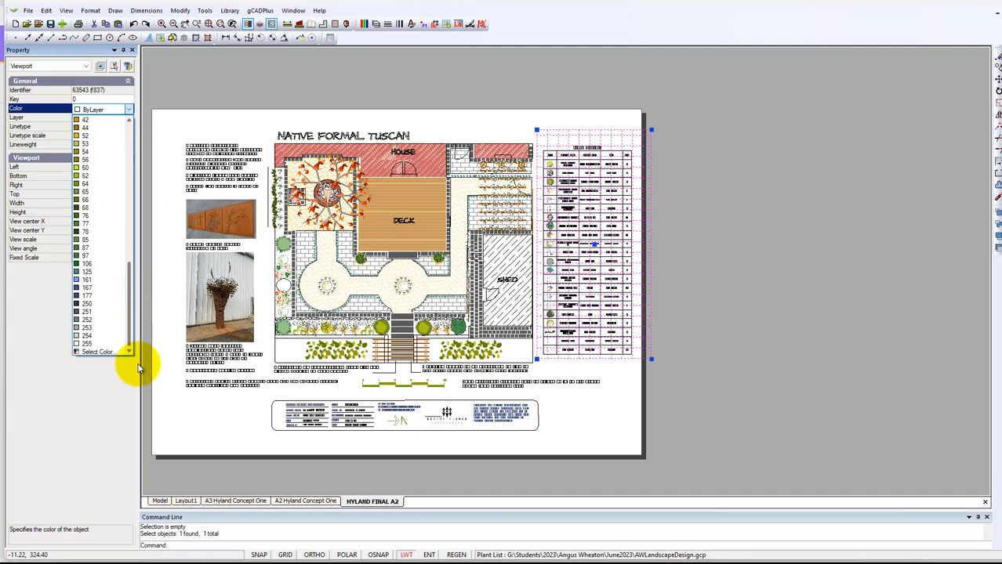
left_click(85, 345)
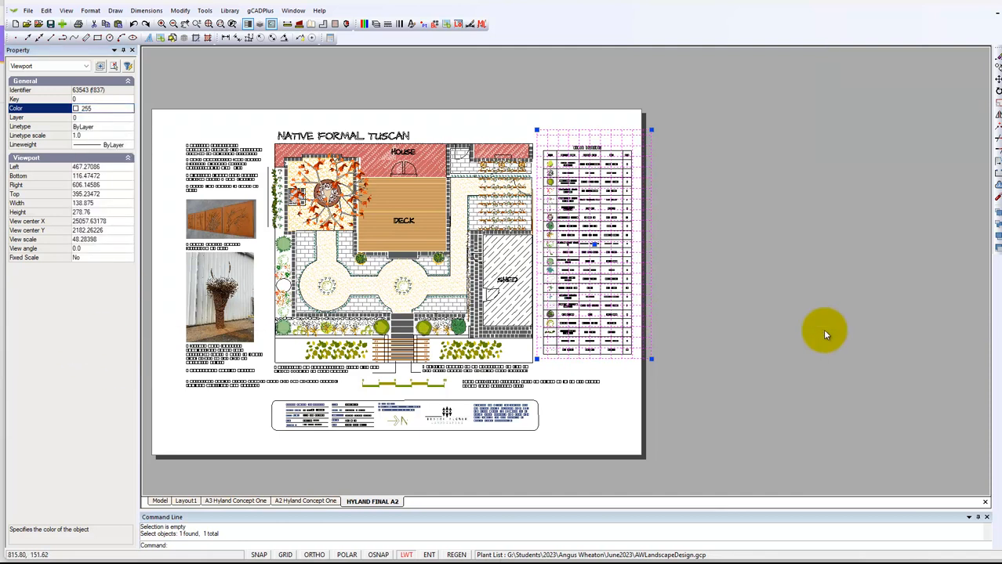
key("Escape")
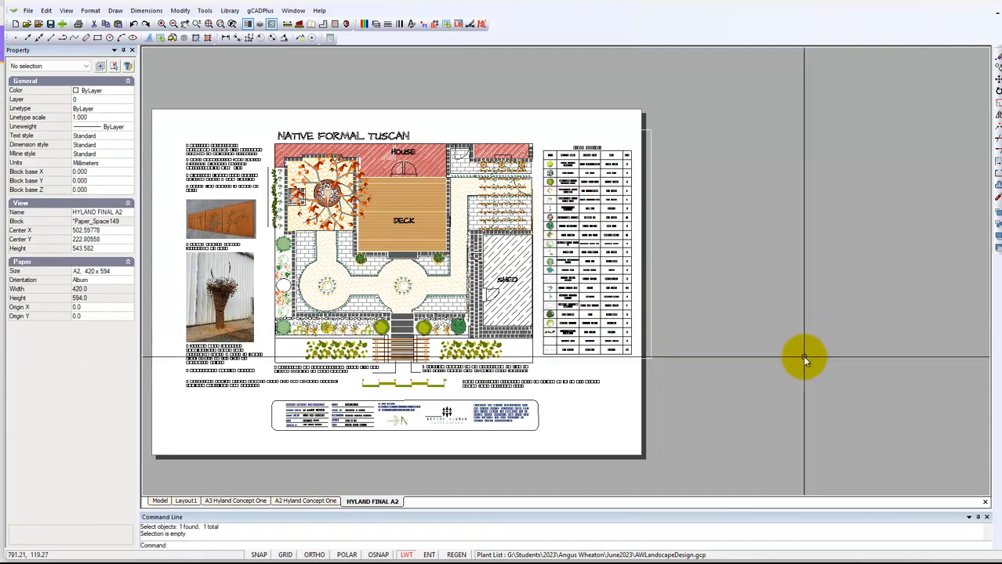
Step: Check the whole A2 sheet at its extents and examine the plant schedule's text and viewport border
right_click(778, 331)
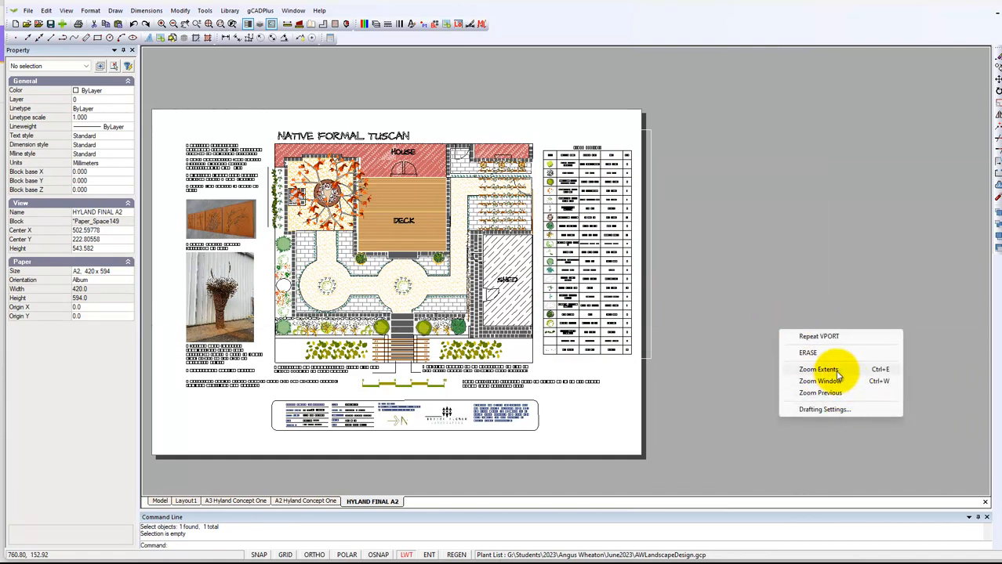
left_click(835, 372)
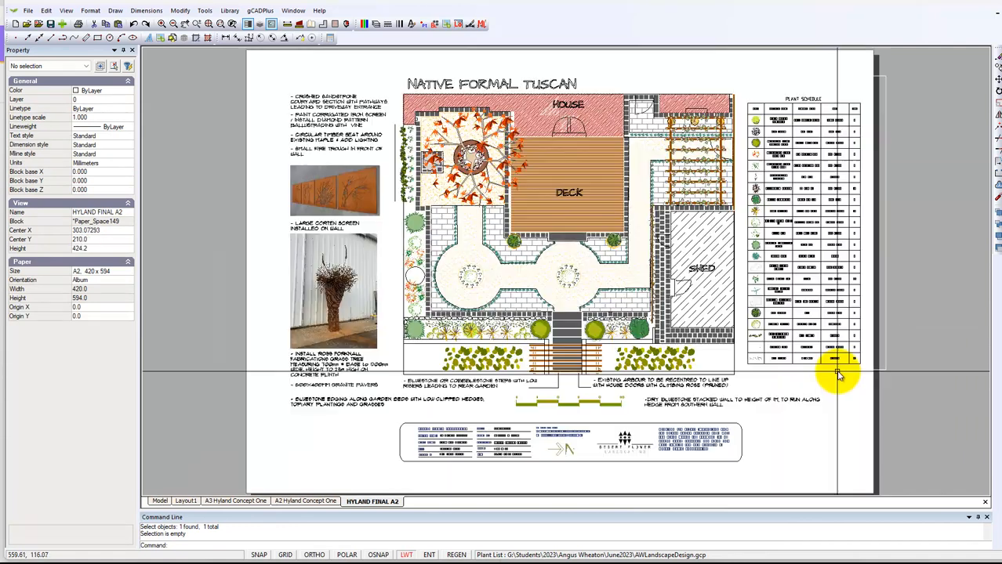
left_click(884, 370)
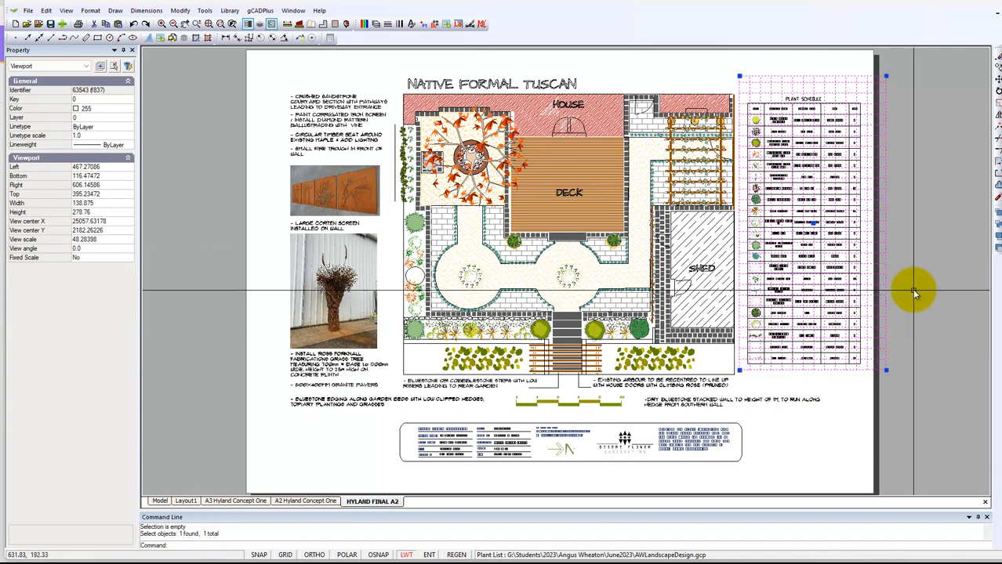
left_click(867, 264)
left_click(872, 264)
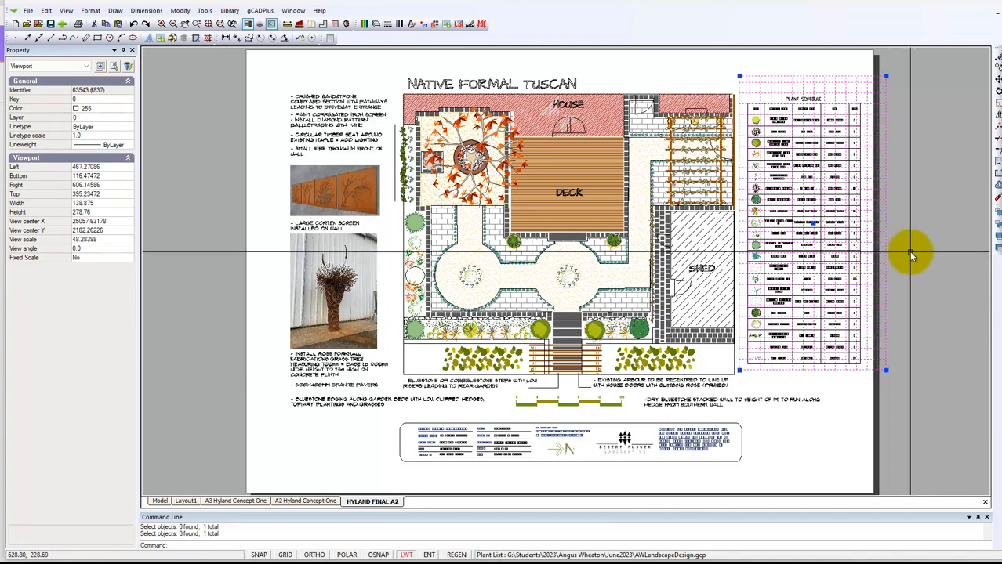
key("Escape")
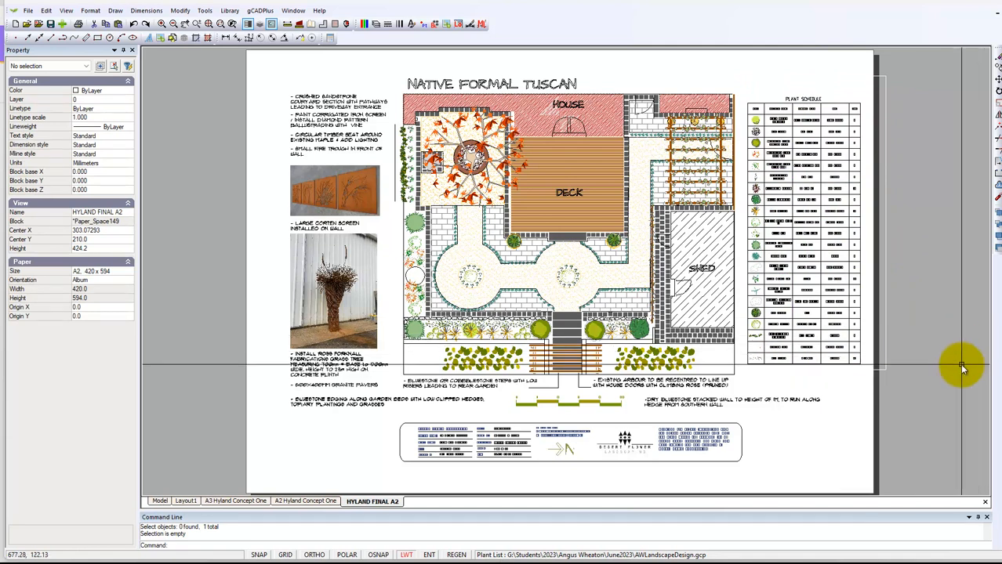
scroll(802, 186, "up", 5)
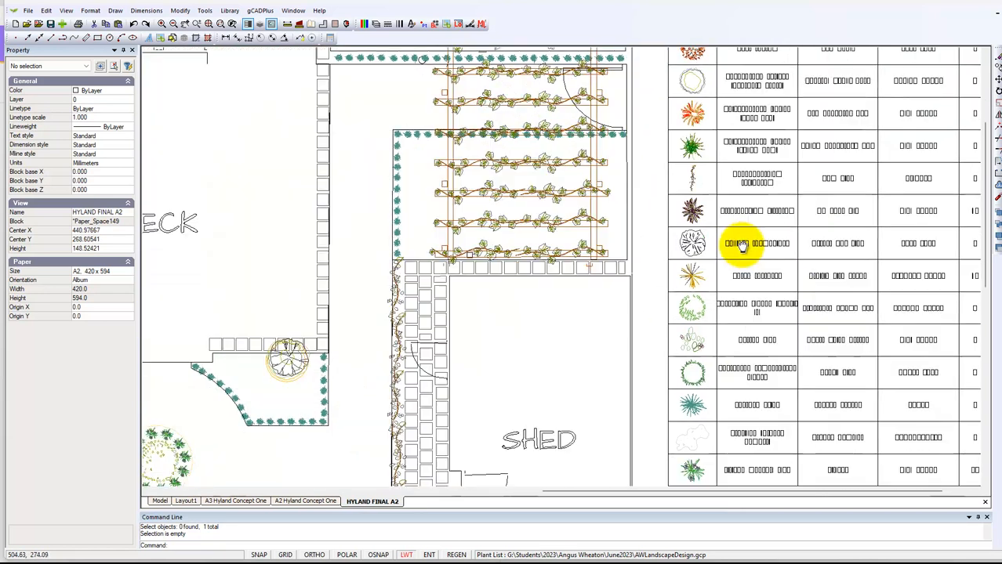
middle_click_drag(751, 266, 614, 270)
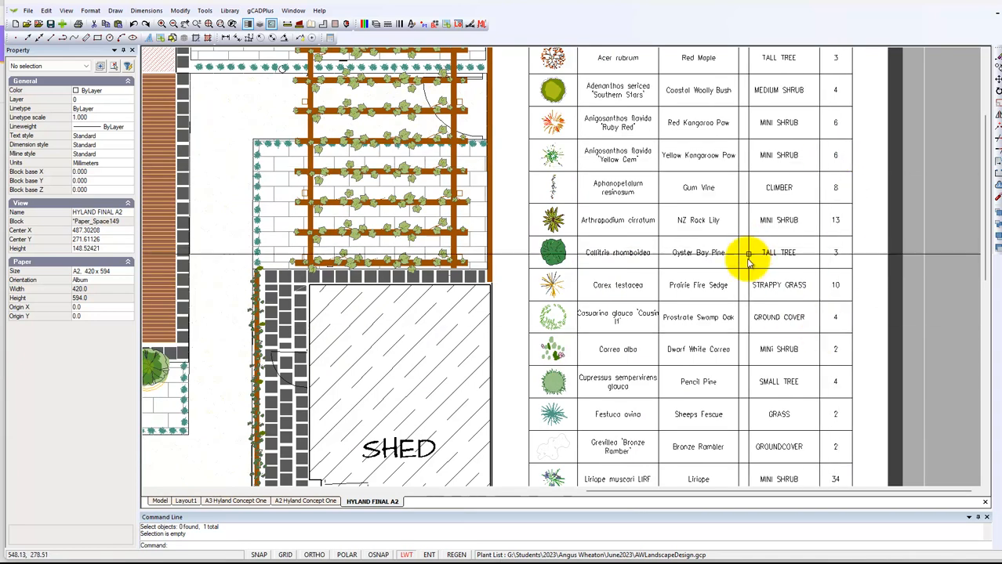
scroll(803, 345, "down", 4)
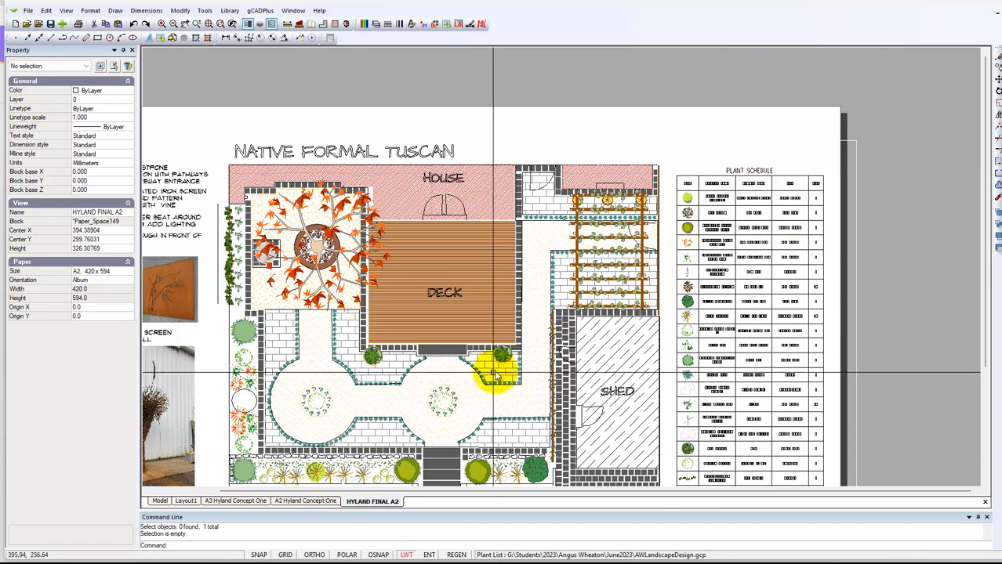
Step: Change the Type entry for Acer rubrum in the plant schedule block to EXISTNG and close the block editor
left_click(163, 501)
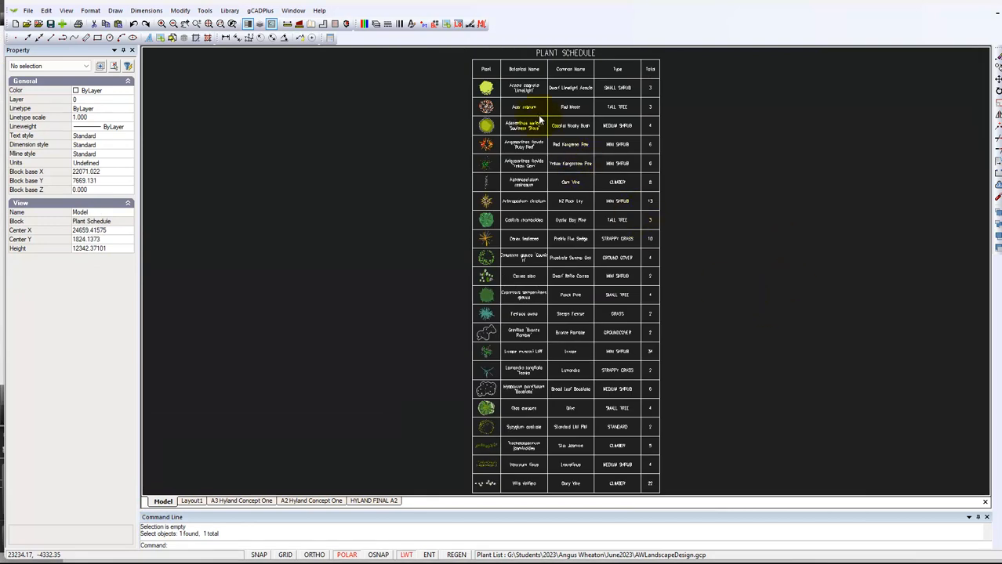
scroll(539, 118, "up", 3)
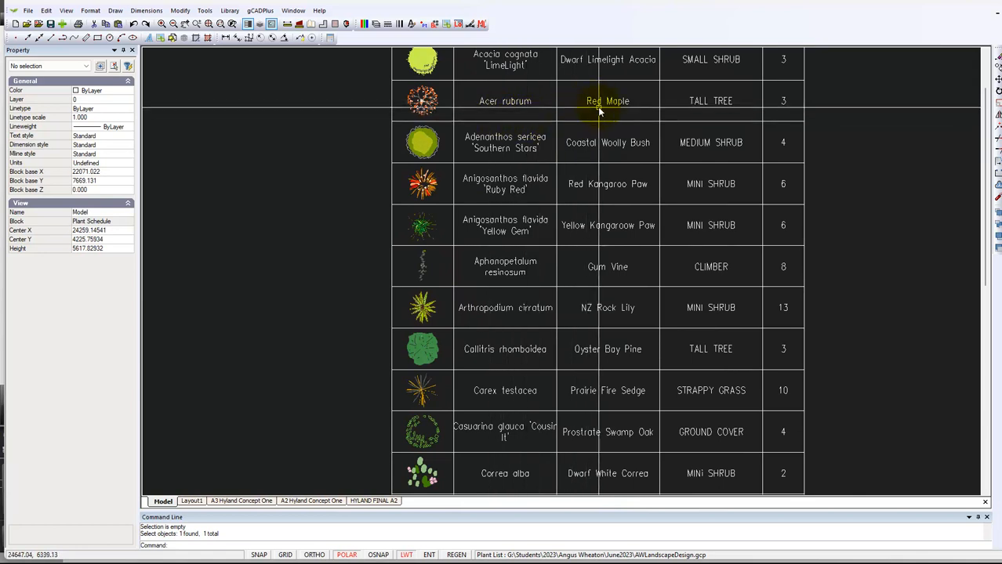
left_click(699, 101)
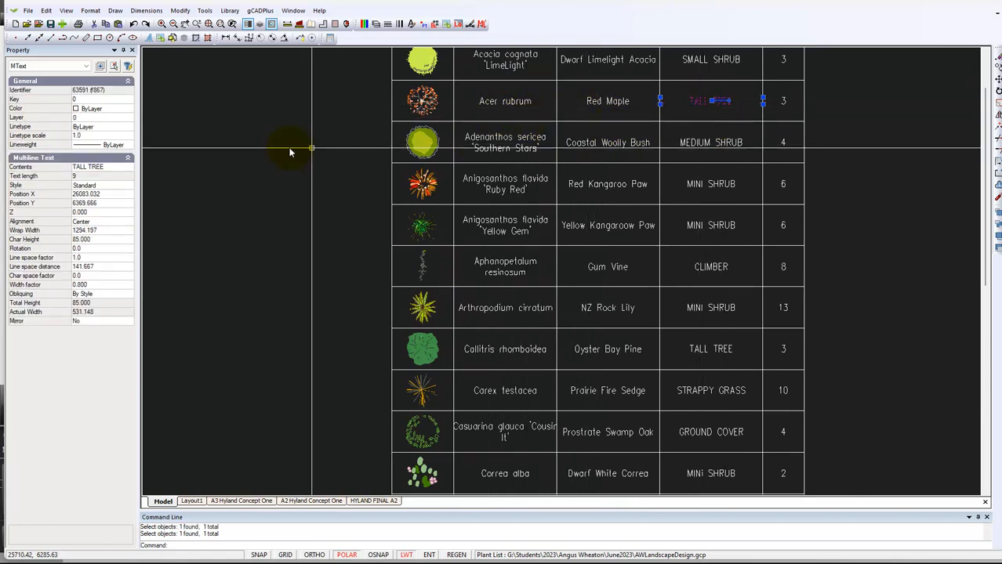
left_click(123, 169)
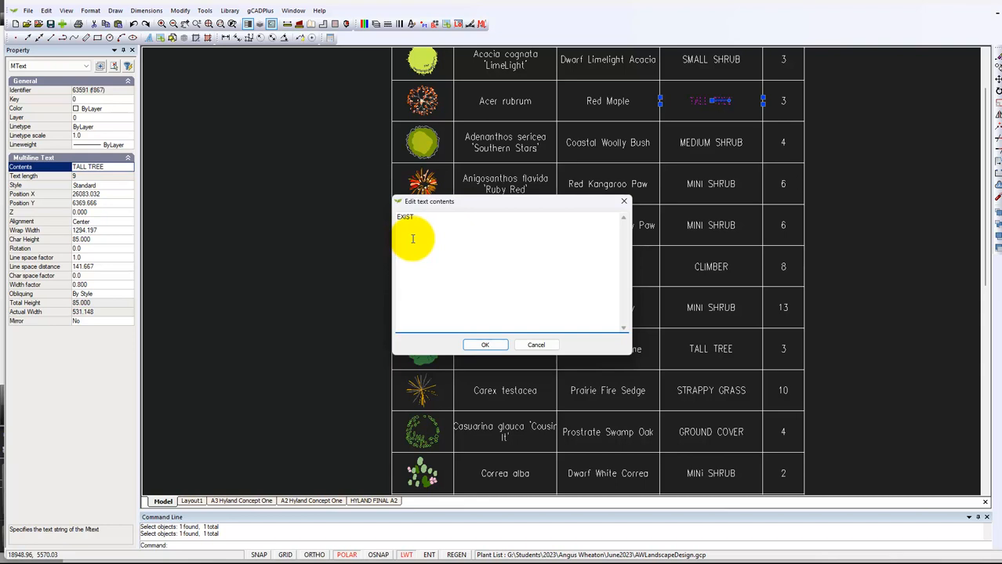
type("G")
key("Return")
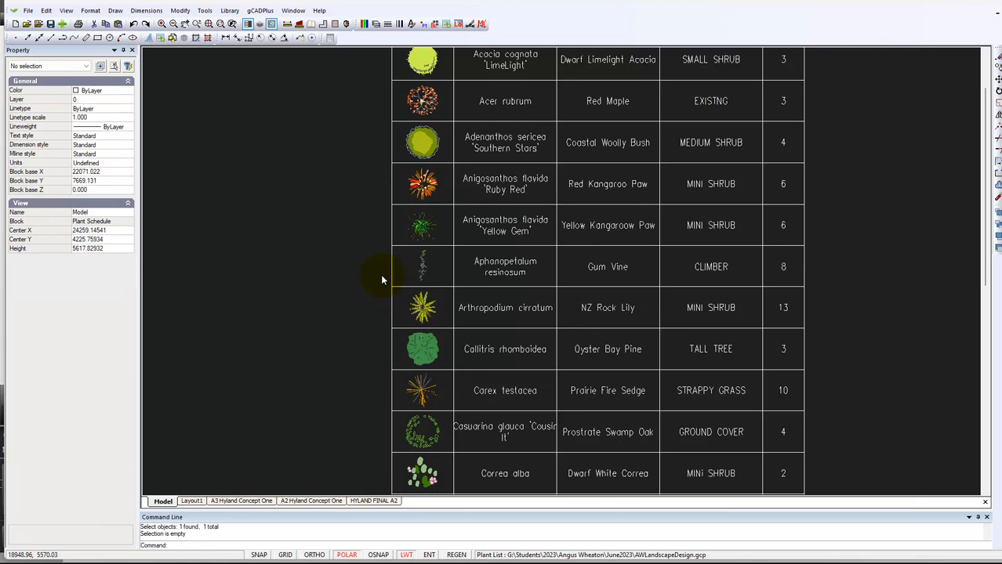
right_click(302, 249)
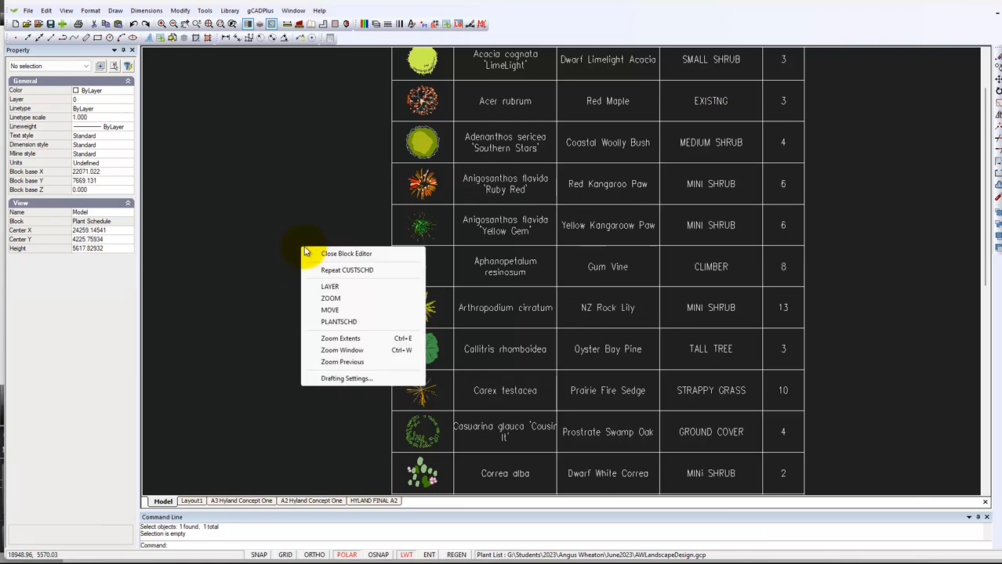
left_click(347, 256)
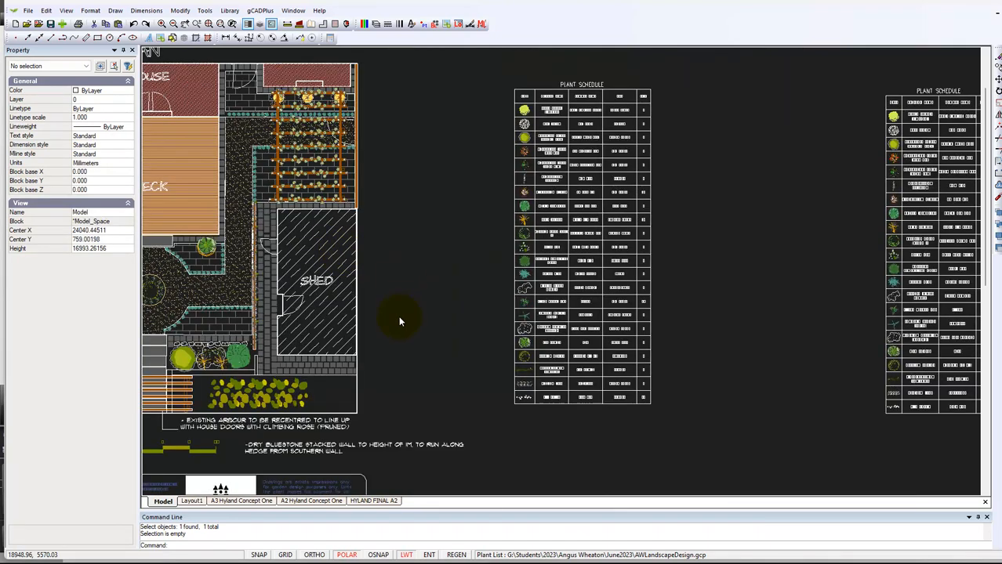
Step: Check the edited Acer rubrum entry and the overall sheet arrangement on the HYLAND FINAL A2 layout
left_click(375, 500)
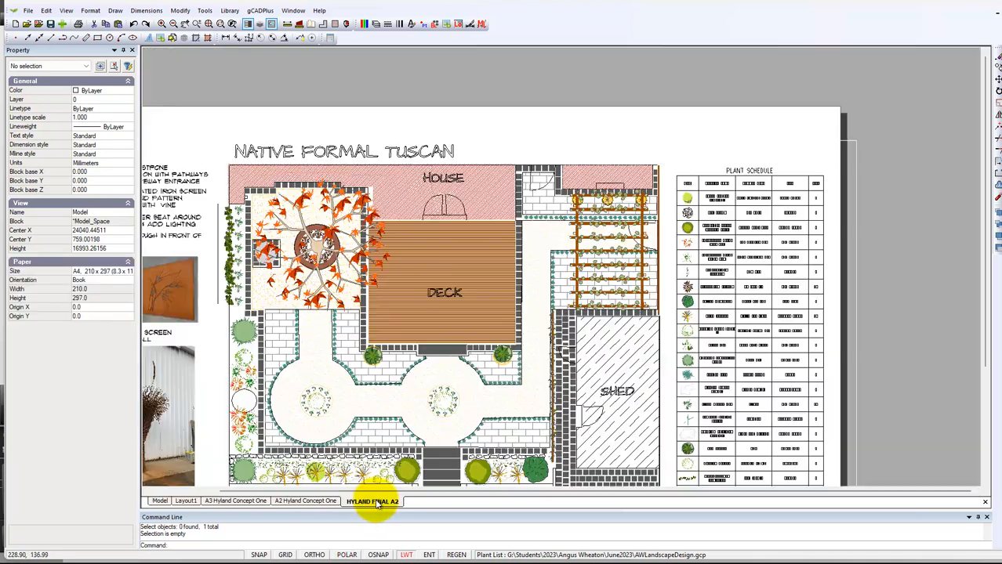
scroll(787, 254, "up", 3)
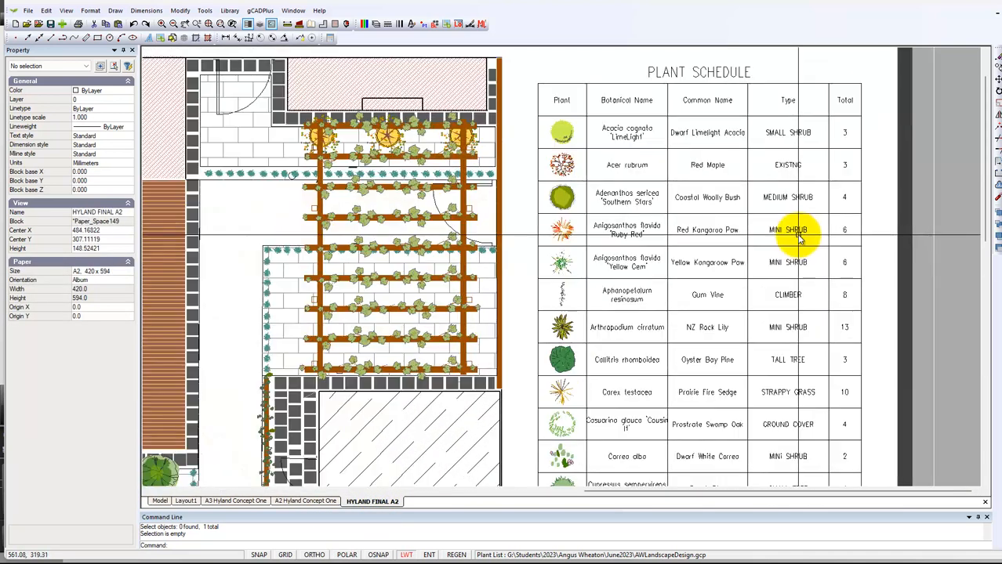
scroll(795, 291, "down", 5)
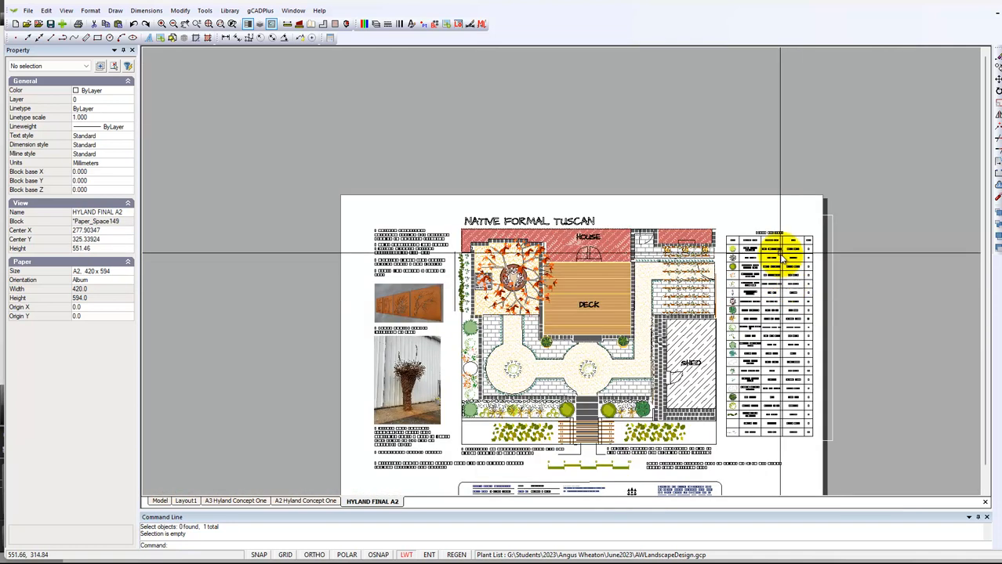
scroll(690, 288, "down", 2)
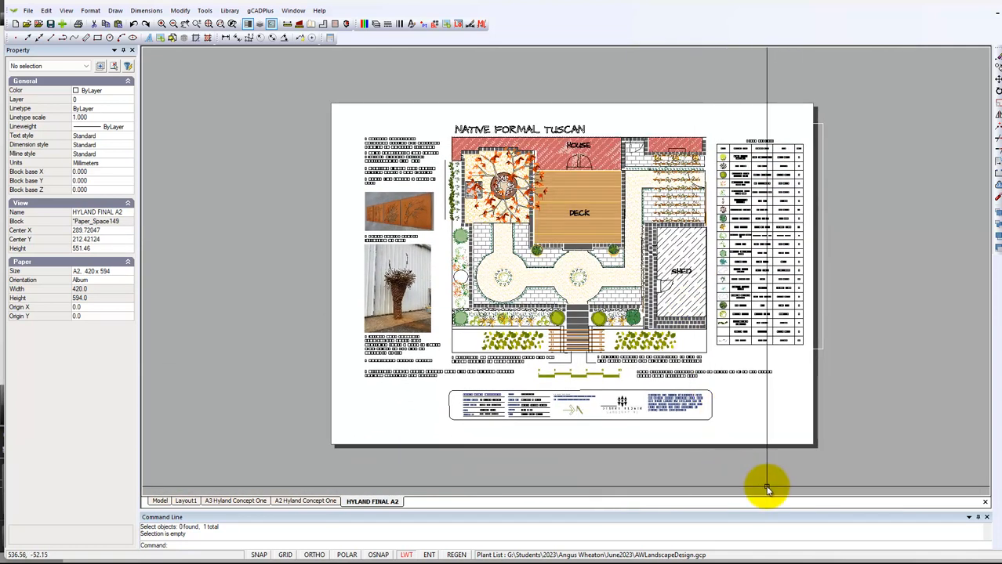
Step: Move the garden plan viewport about 10 mm away from the plant schedule and slightly down on the sheet
left_click(732, 460)
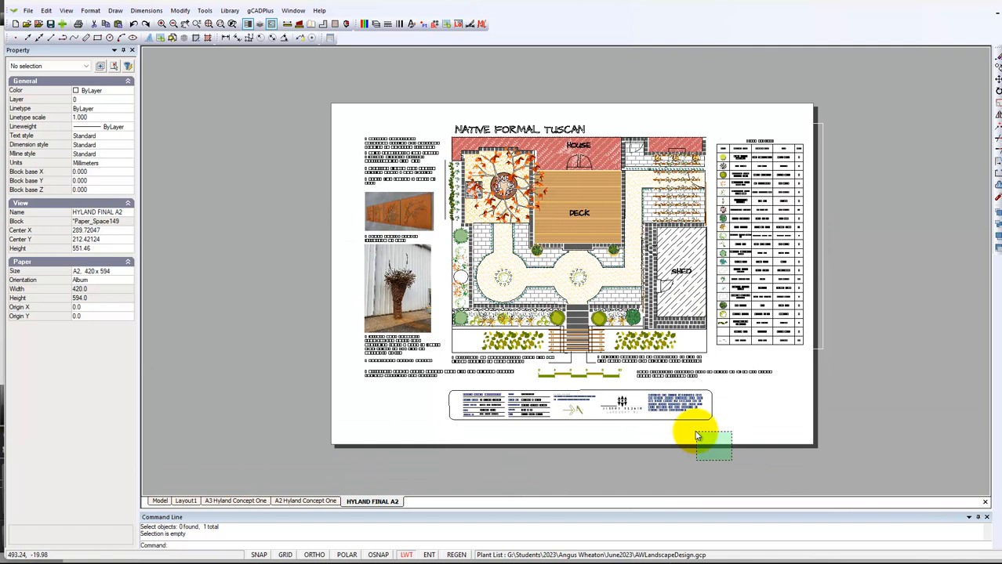
left_click(648, 382)
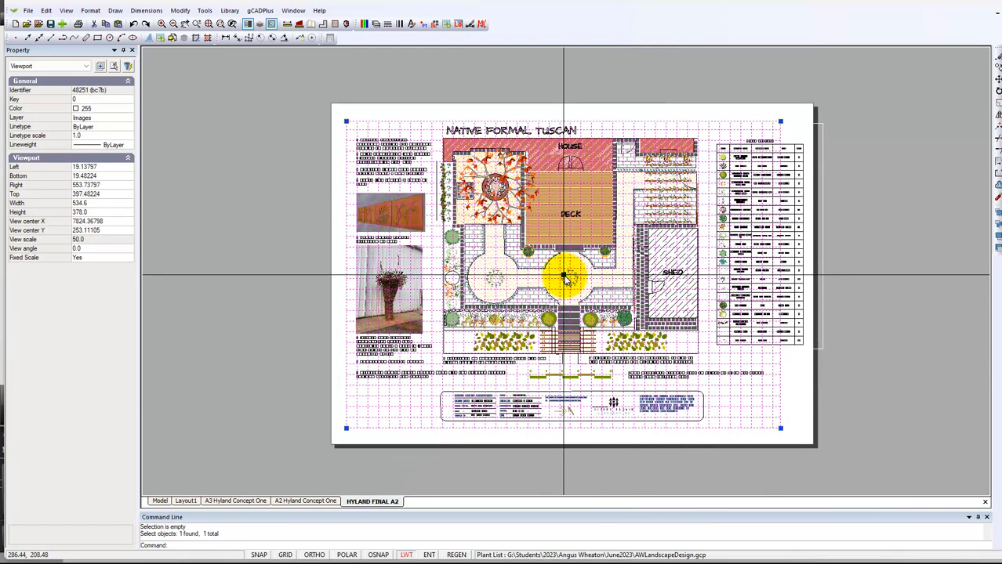
key("Escape")
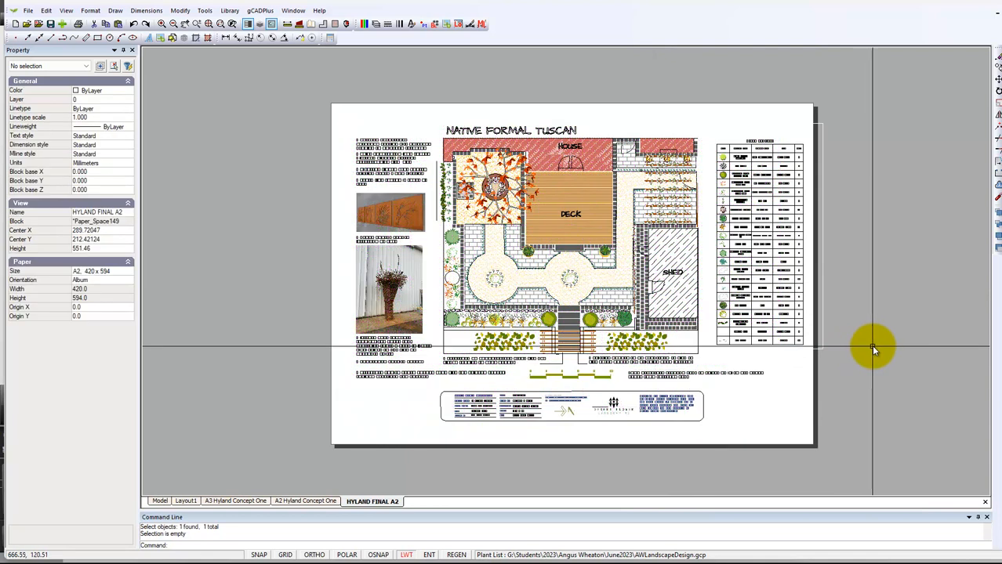
Step: Activate the plant schedule viewport in model space and shrink its frame around the schedule to a view scale of about 45.3
left_click(820, 348)
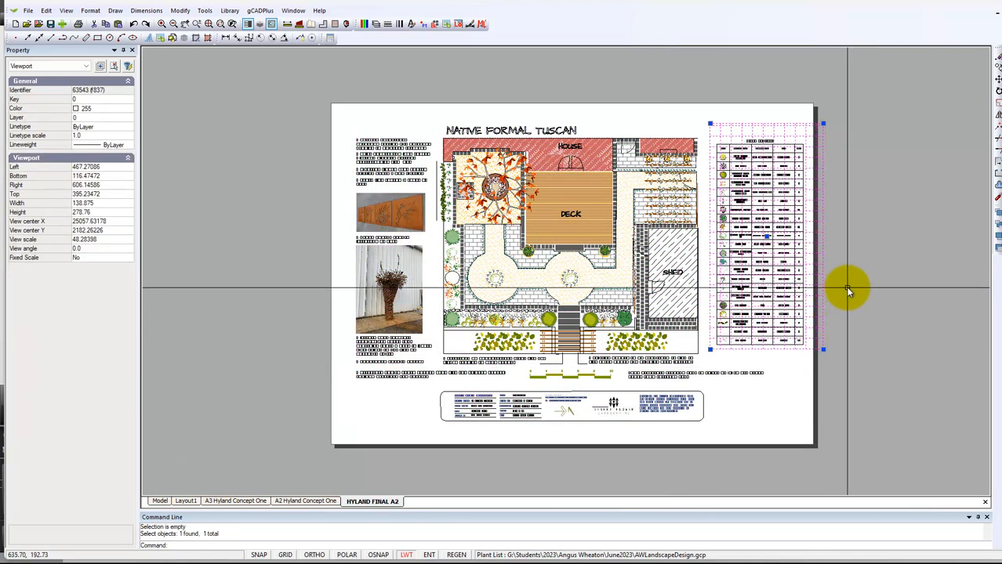
right_click(816, 153)
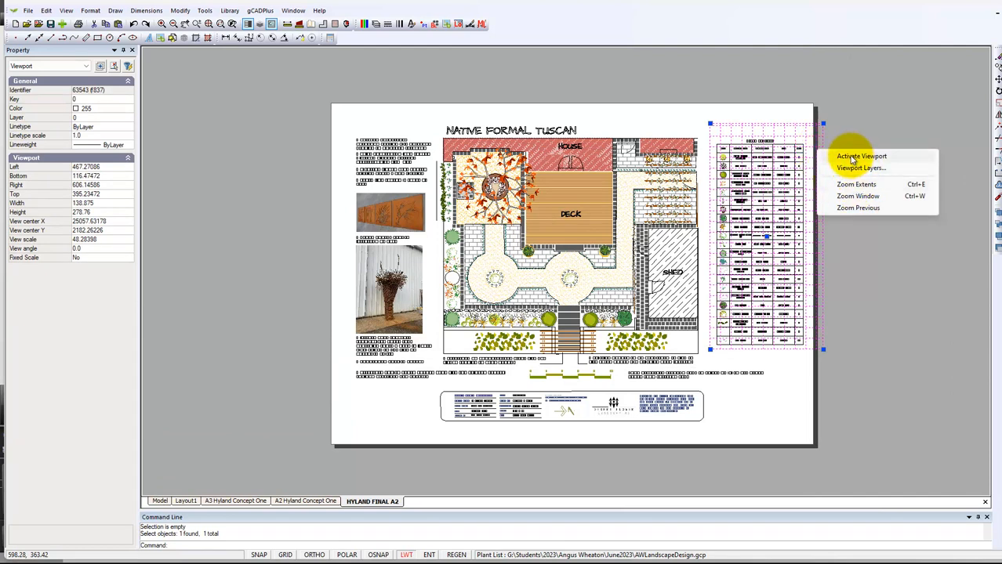
left_click(853, 156)
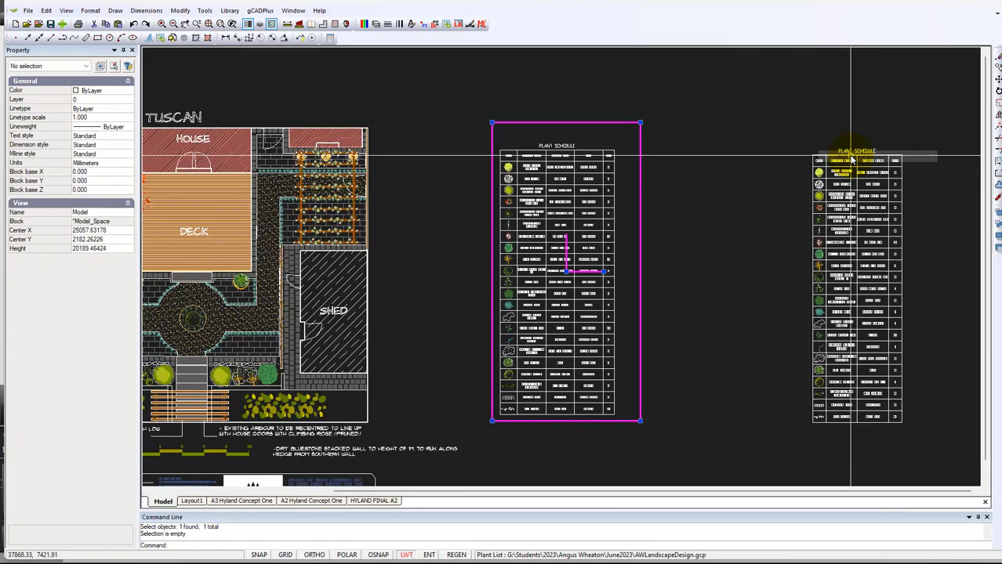
left_click(640, 123)
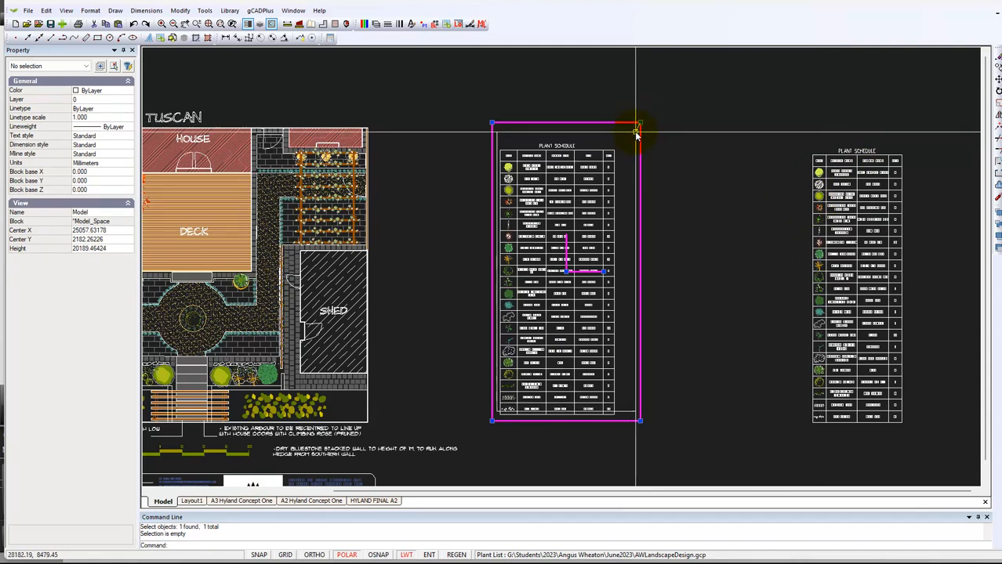
left_click(637, 131)
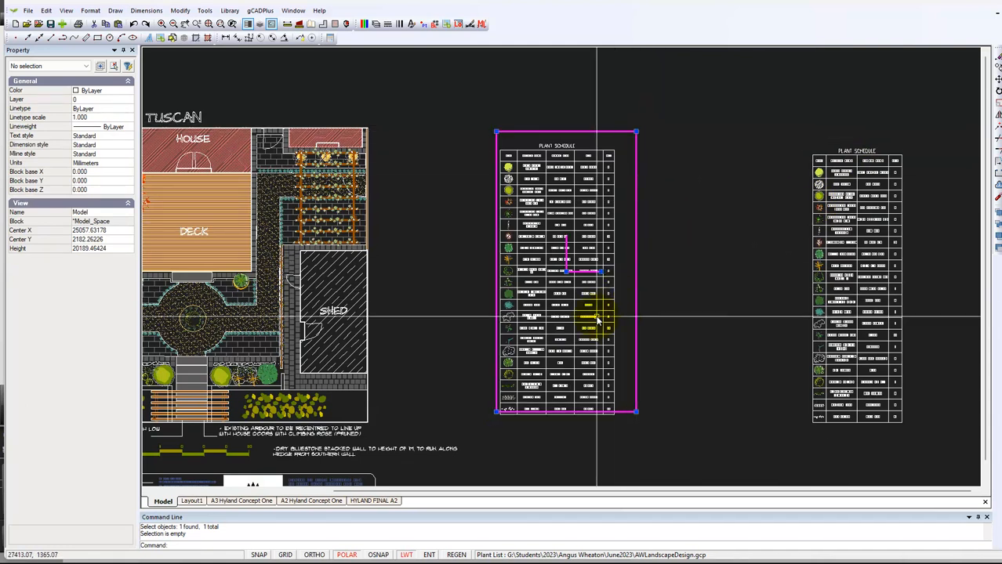
Step: Shift the reduced viewport frame to enclose the whole plant schedule in the model and display it back on the layout
left_click(566, 272)
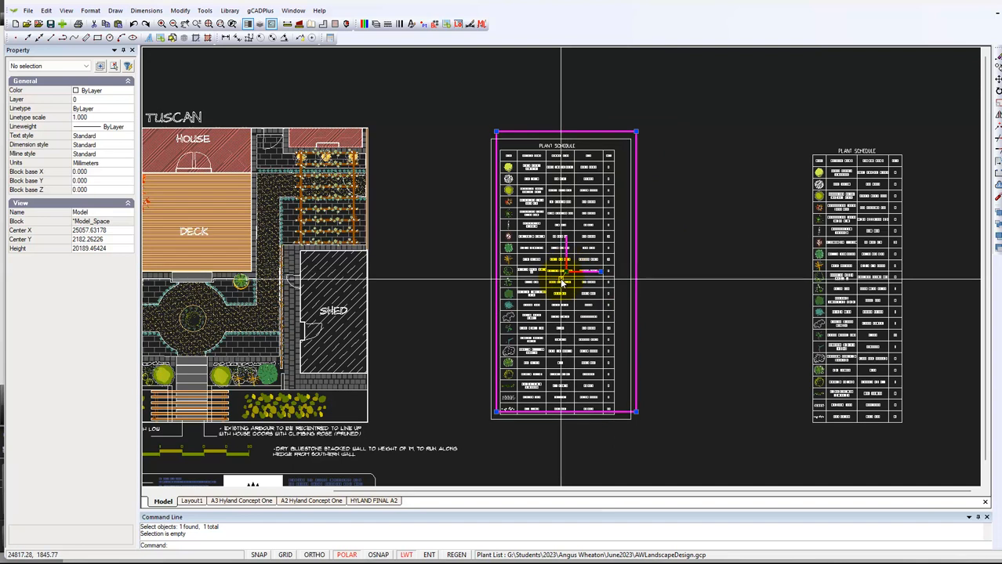
left_click(561, 280)
left_click(561, 279)
left_click(558, 280)
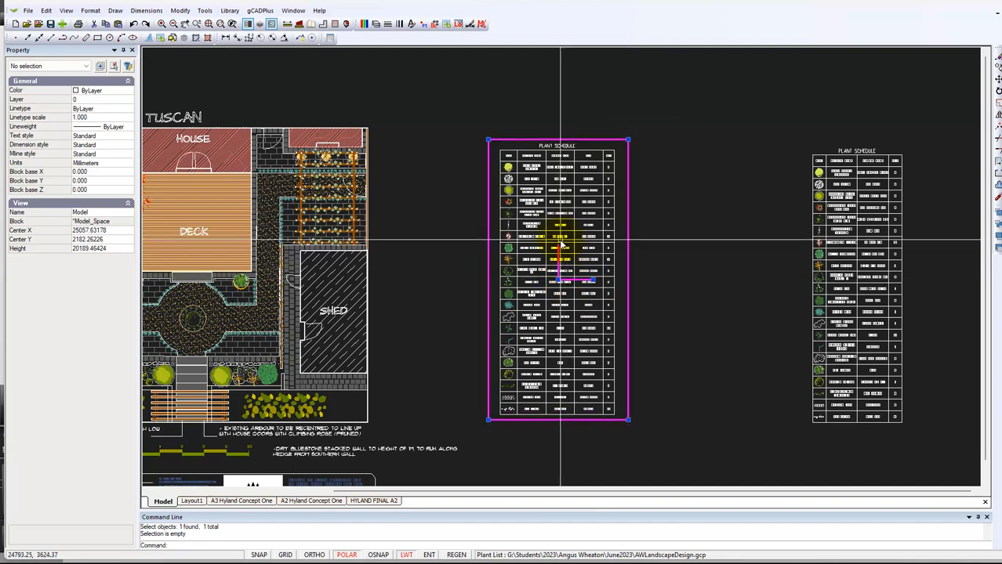
right_click(624, 157)
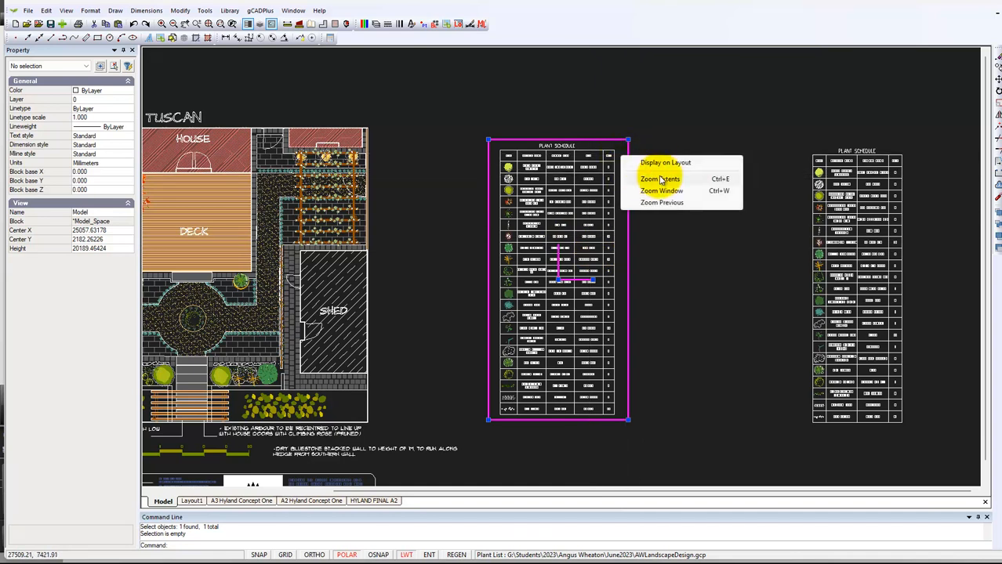
left_click(662, 164)
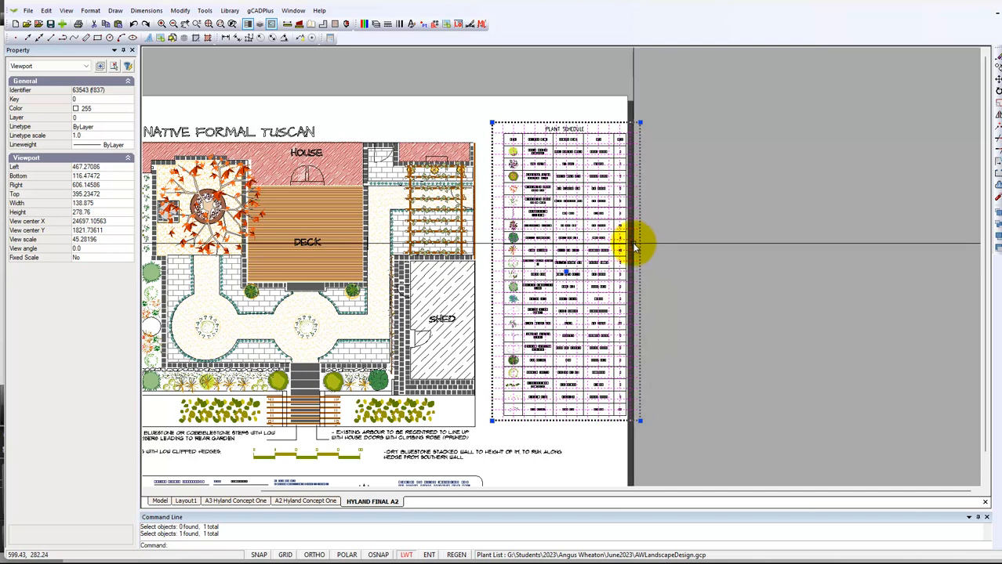
key("Escape")
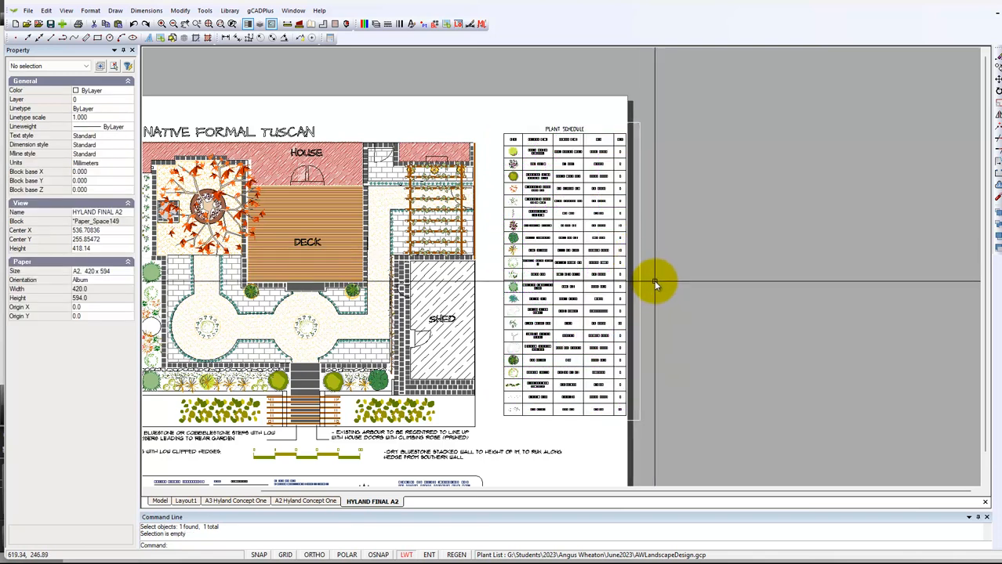
Step: Move the plant schedule viewport about 13 mm toward the garden plan and slightly down, then fit the whole sheet in view
left_click(640, 283)
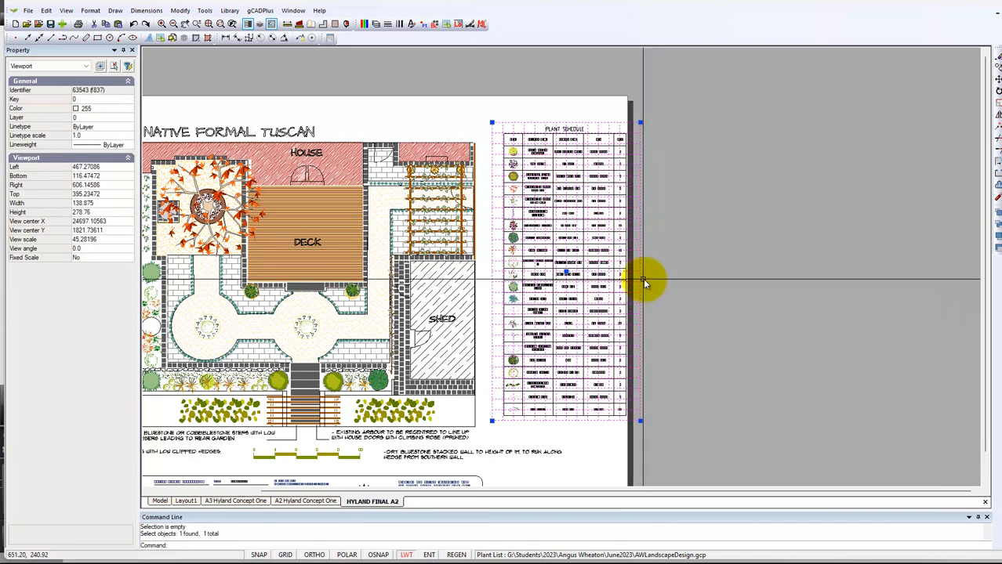
left_click_drag(566, 272, 552, 279)
key("Escape")
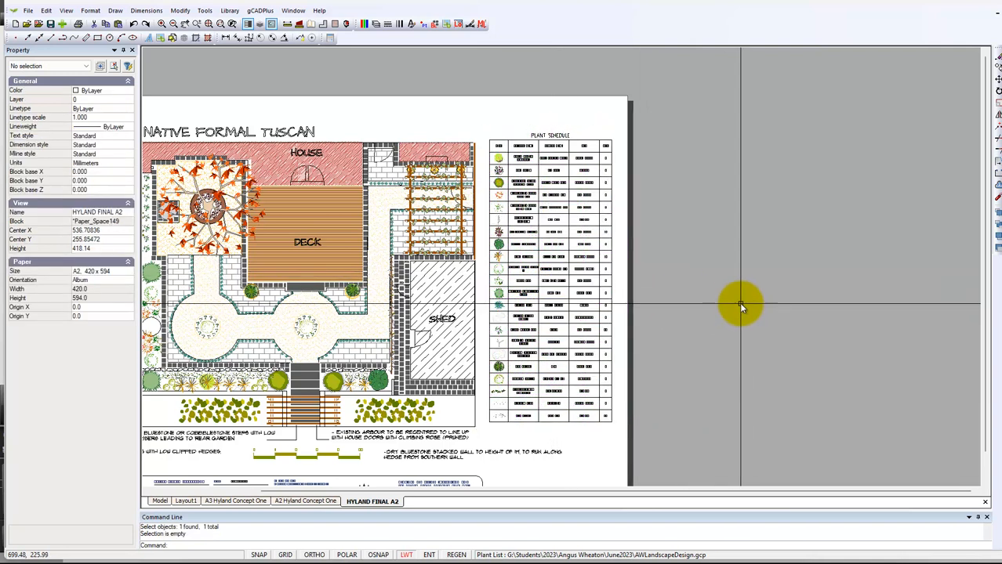
right_click(769, 251)
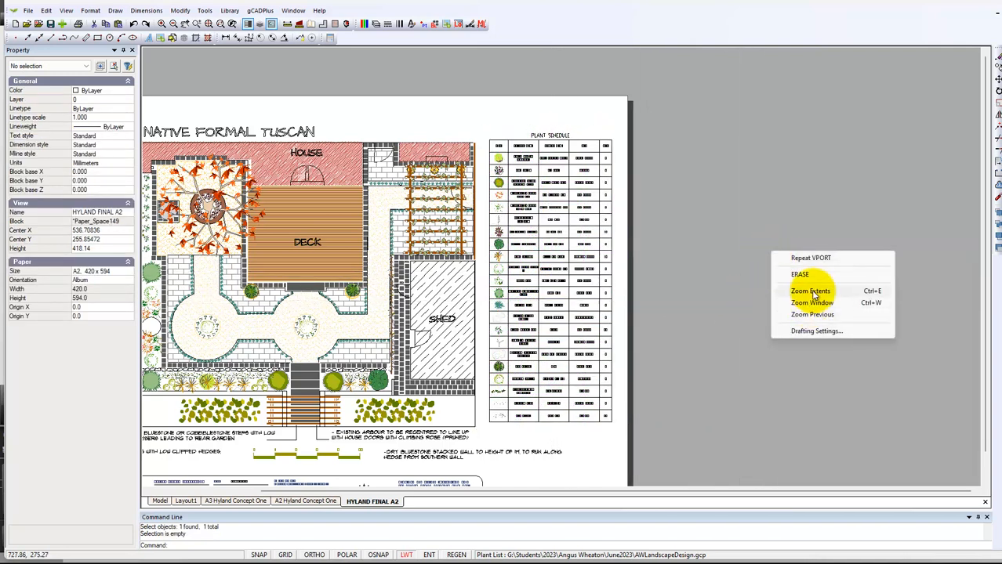
left_click(811, 289)
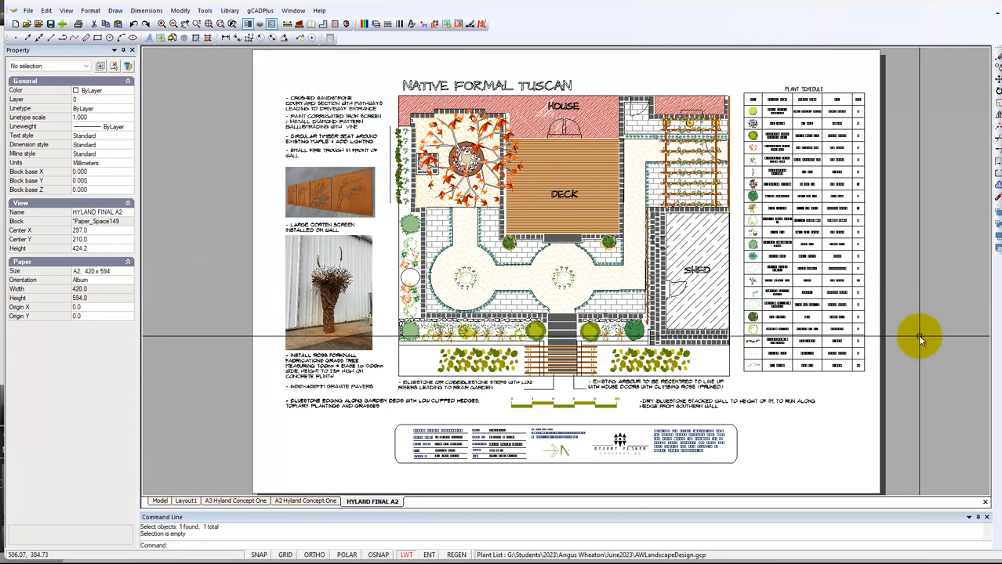
Step: Draw a two-point rectangle about 584 by 409 mm as a border just inside the edges of the A2 sheet
left_click(116, 11)
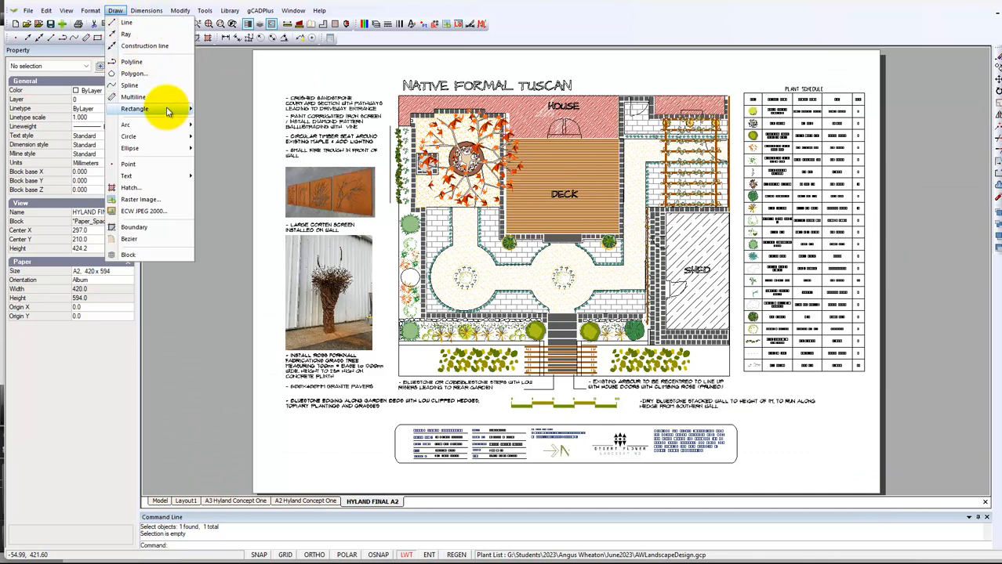
mouse_move(166, 111)
left_click(225, 112)
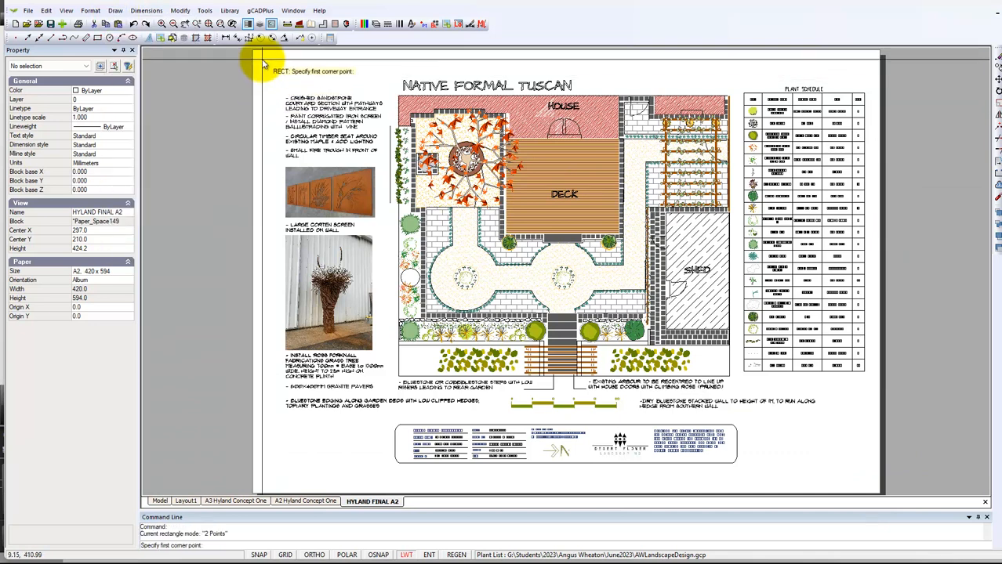
left_click(256, 54)
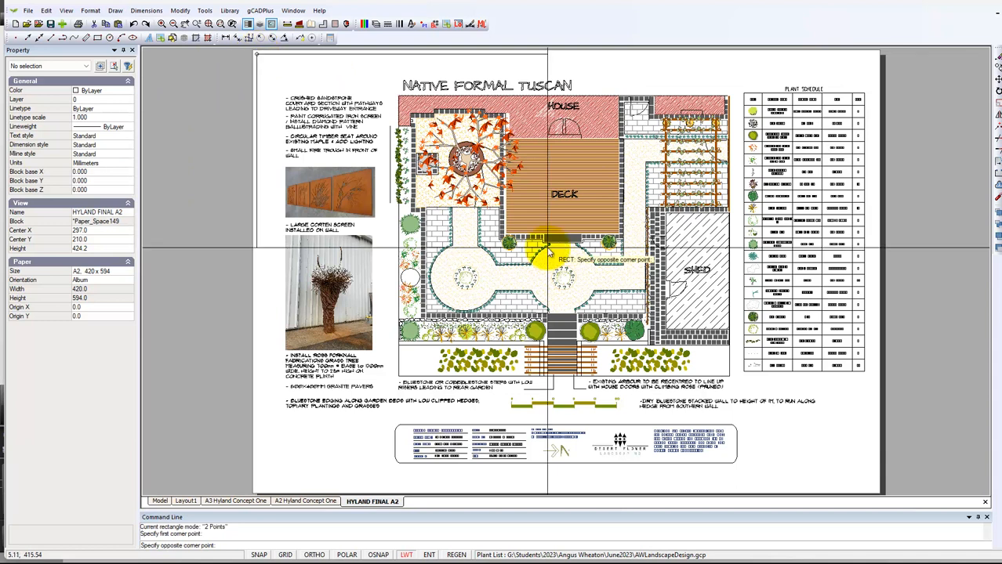
left_click(871, 479)
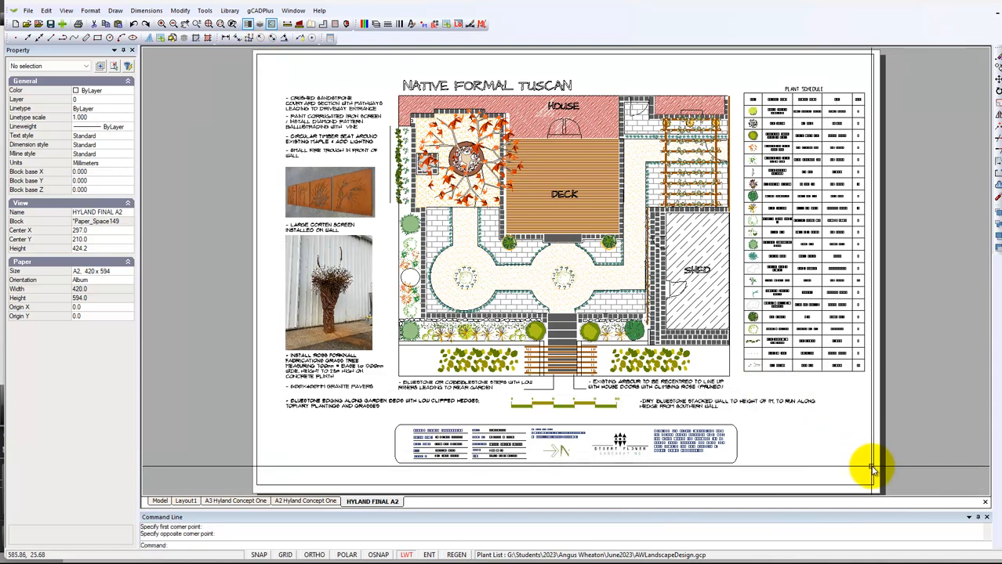
Step: Set the lineweight of the sheet border rectangle to 0.40 mm
left_click(873, 470)
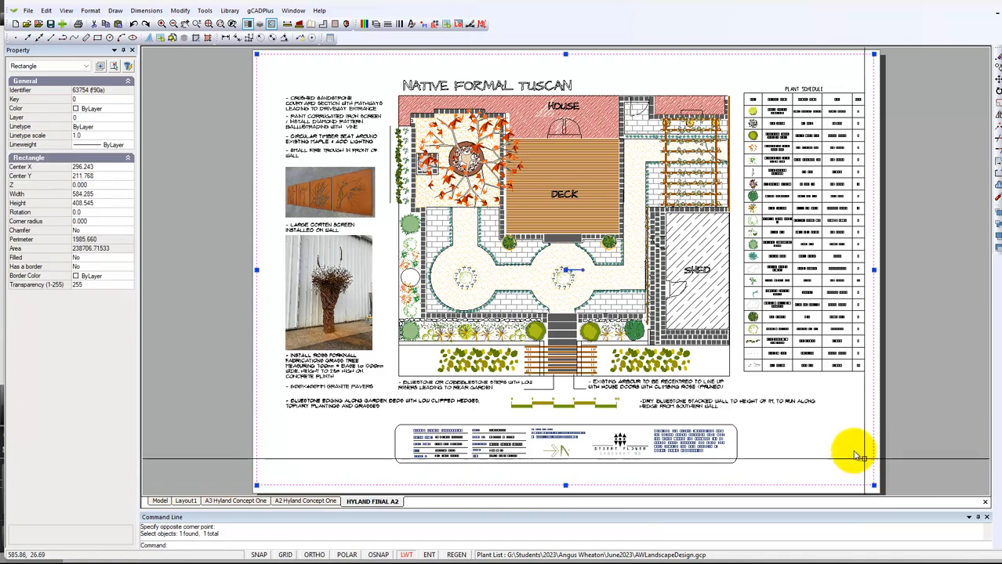
left_click(122, 147)
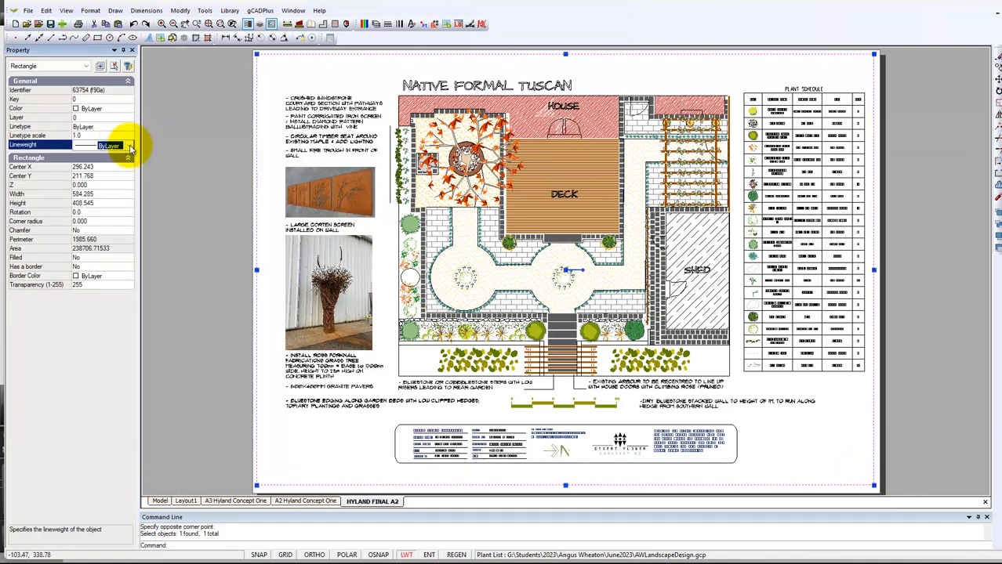
left_click(129, 146)
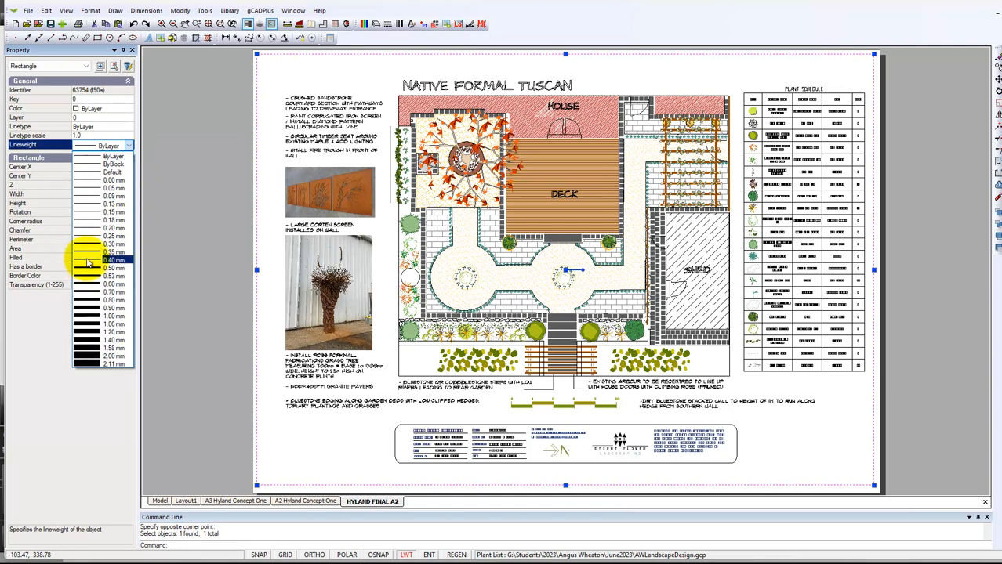
left_click(109, 260)
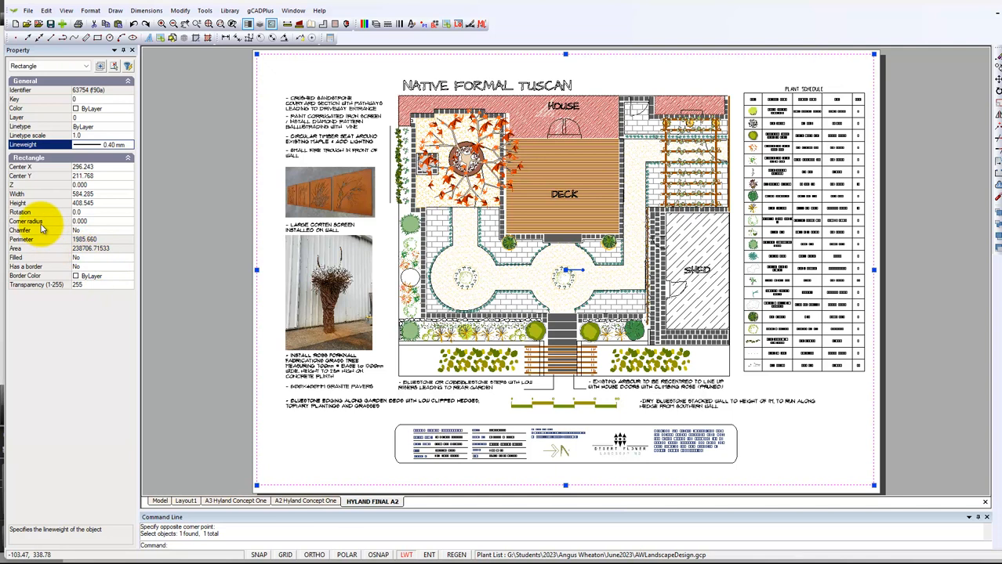
Step: Round the sheet border's corners with a radius of 20, deselect it and check the border along the sheet edge
left_click(100, 221)
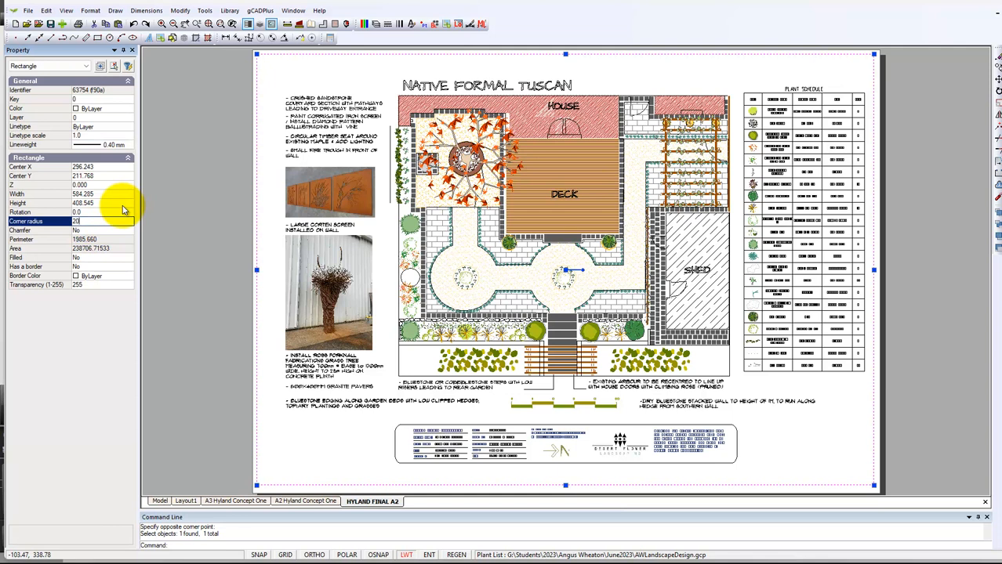
key("Return")
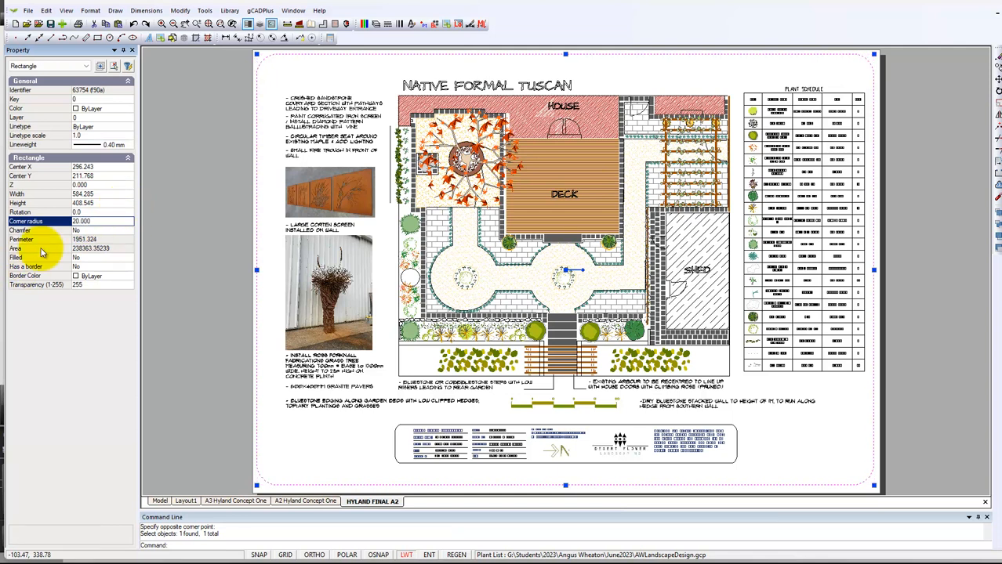
right_click(813, 441)
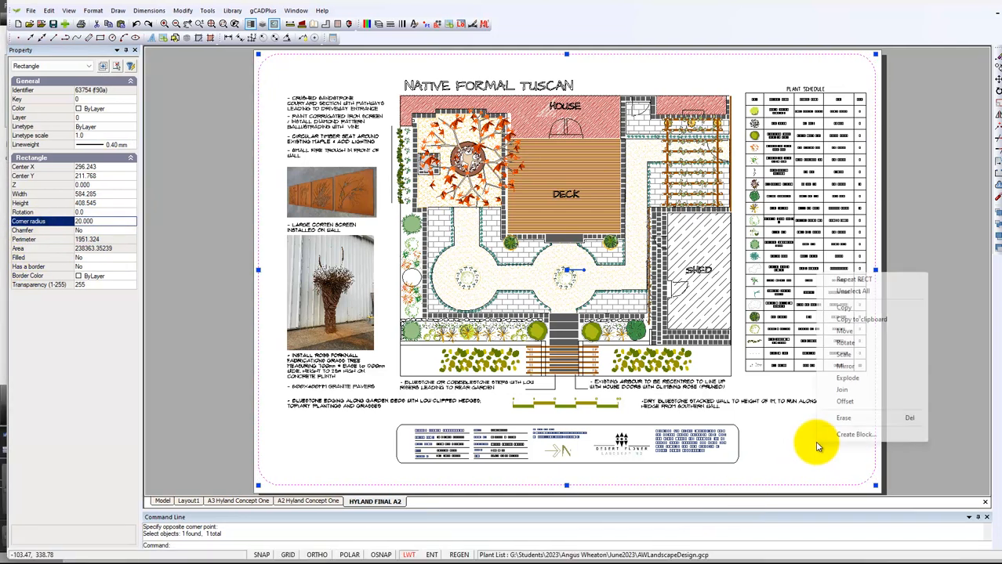
left_click(855, 291)
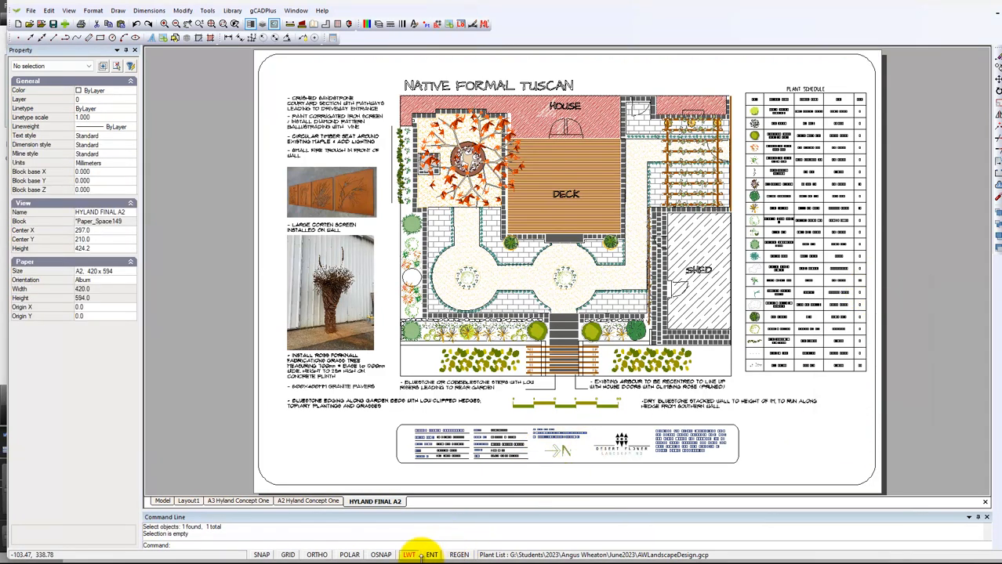
scroll(870, 435, "up", 5)
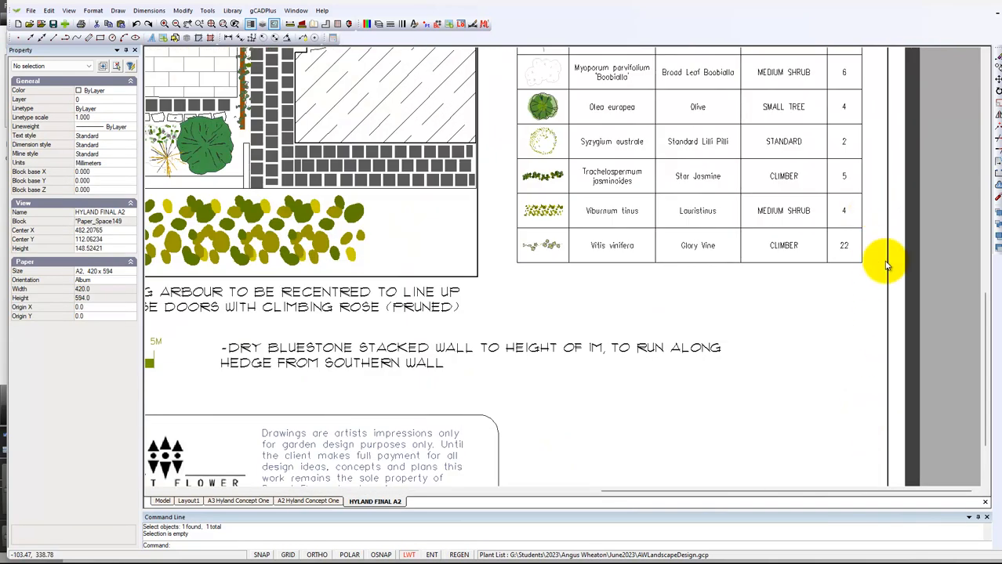
scroll(865, 365, "down", 3)
scroll(859, 378, "down", 1)
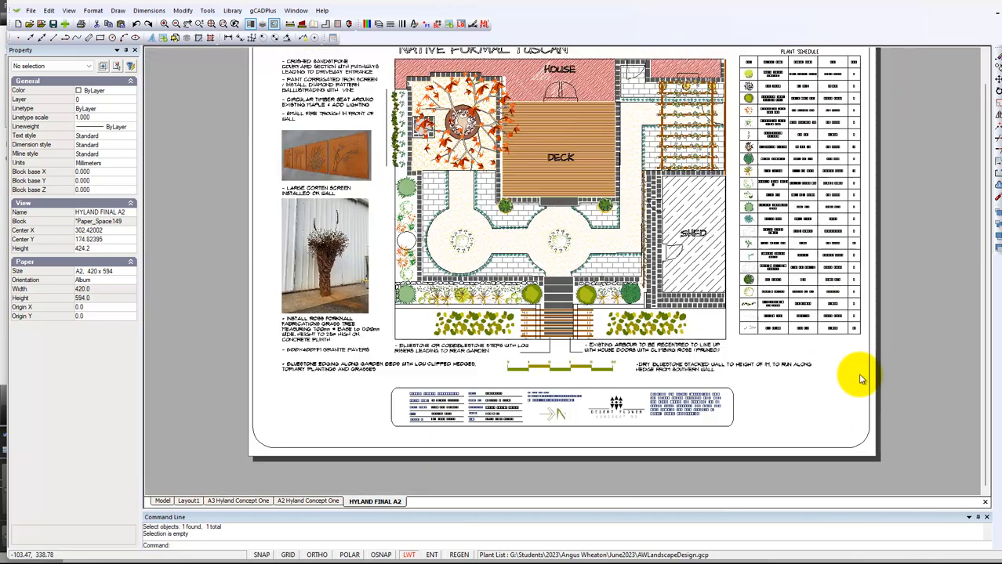